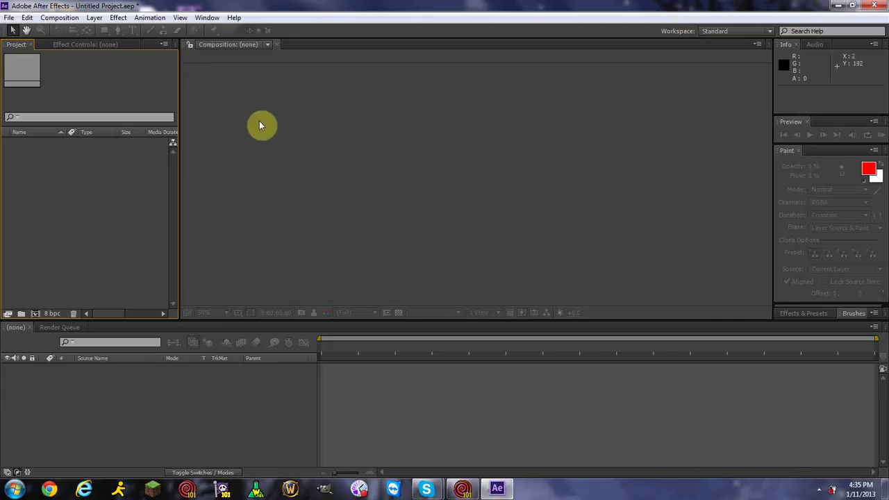
- Create a new 1600 x 900 px composition at 29.97 fps with a 12-second duration
{"action": "left_click", "coordinate": [65, 19]}
{"action": "left_click", "coordinate": [71, 31]}
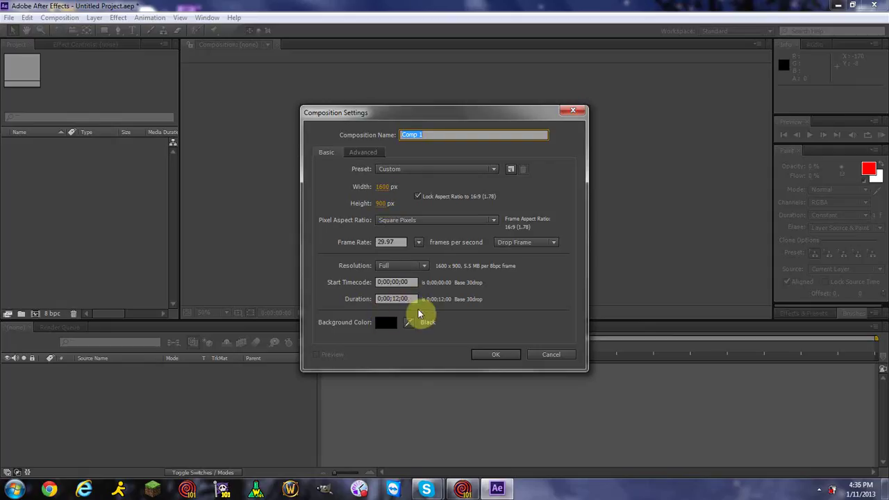
{"action": "left_click", "coordinate": [493, 354]}
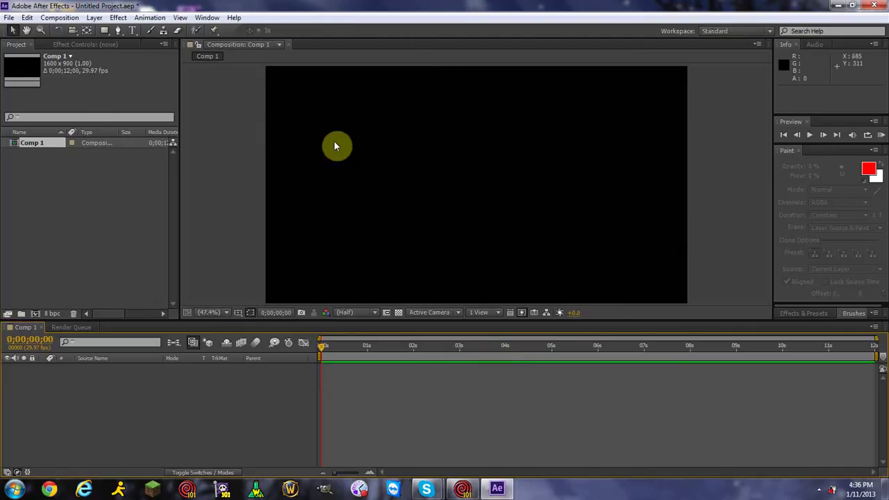
- Add a composition-sized solid layer in pure red (FF0000)
{"action": "left_click", "coordinate": [94, 17]}
{"action": "mouse_move", "coordinate": [111, 35]}
{"action": "left_click", "coordinate": [308, 42]}
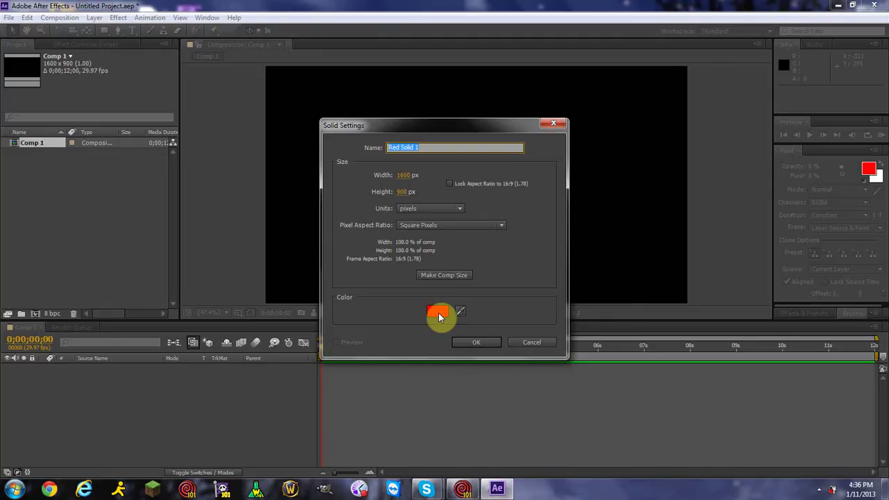
{"action": "left_click", "coordinate": [438, 312]}
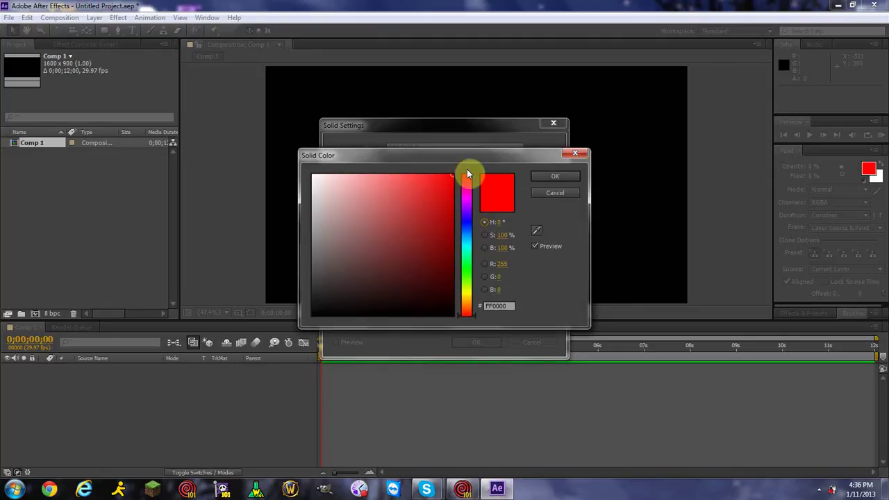
{"action": "left_click", "coordinate": [553, 176]}
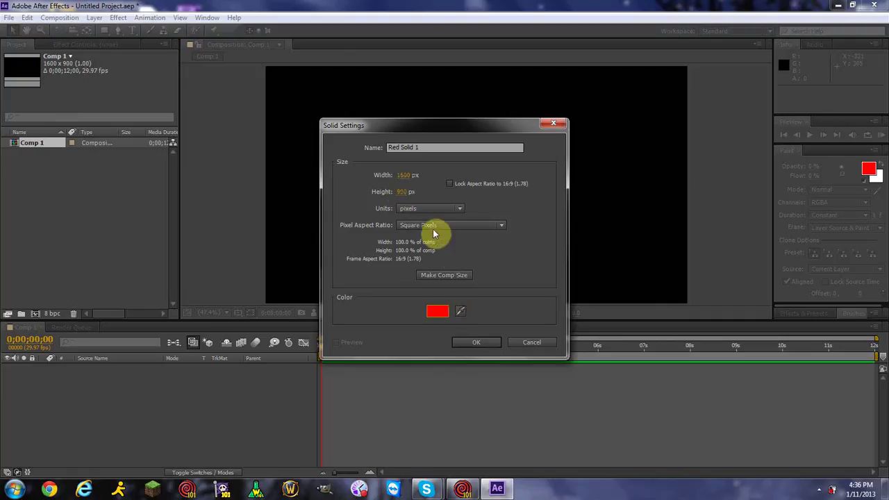
{"action": "left_click", "coordinate": [482, 343]}
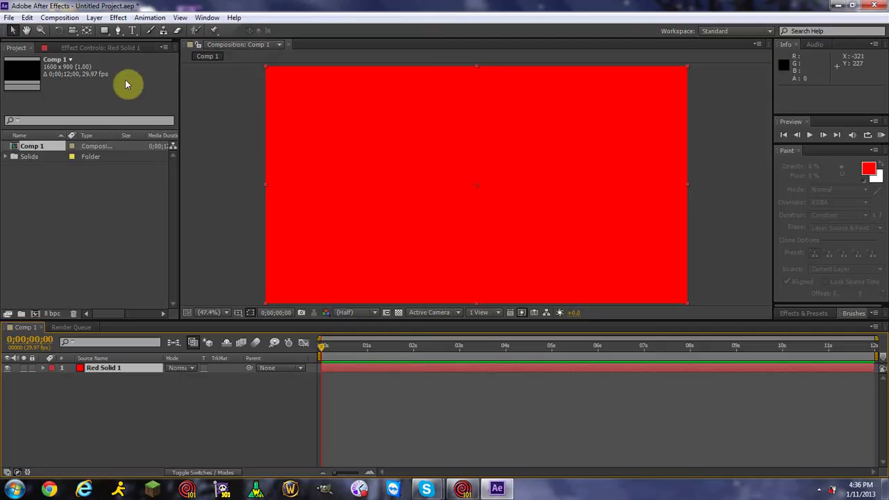
- Draw a closed, wavy flame-shaped mask on the red solid with the Pen tool, pointed at the upper end and rounded at the base
{"action": "left_click", "coordinate": [119, 35]}
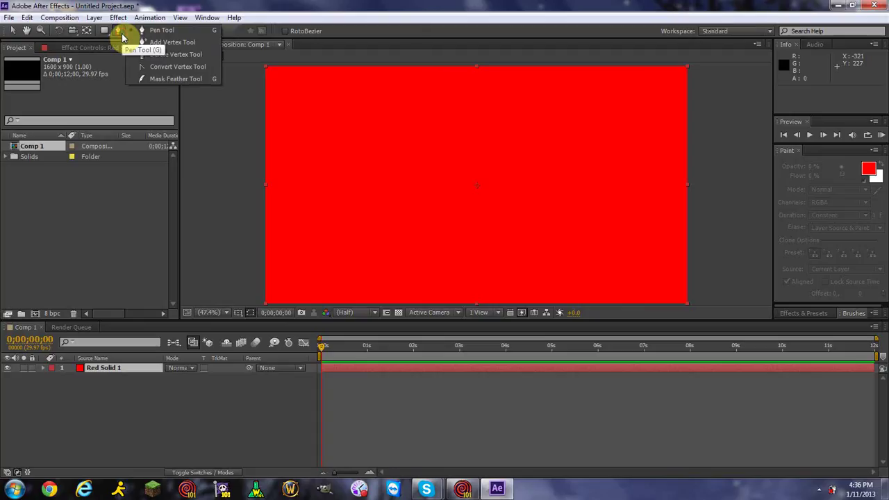
{"action": "left_click", "coordinate": [165, 32]}
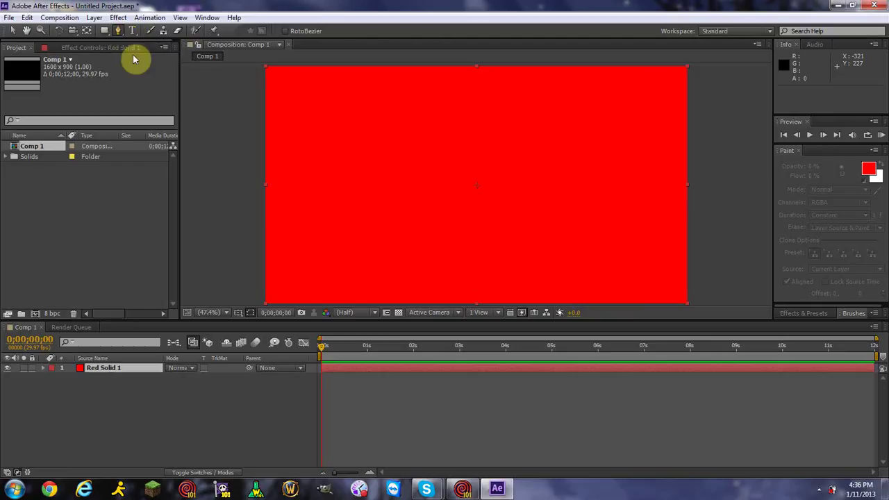
{"action": "left_click", "coordinate": [409, 255]}
{"action": "left_click", "coordinate": [419, 265]}
{"action": "left_click", "coordinate": [434, 270]}
{"action": "left_click", "coordinate": [457, 269]}
{"action": "left_click", "coordinate": [470, 262]}
{"action": "left_click", "coordinate": [476, 247]}
{"action": "left_click", "coordinate": [472, 229]}
{"action": "left_click", "coordinate": [456, 213]}
{"action": "left_click", "coordinate": [454, 202]}
{"action": "left_click", "coordinate": [460, 185]}
{"action": "left_click", "coordinate": [468, 174]}
{"action": "left_click", "coordinate": [475, 153]}
{"action": "left_click", "coordinate": [475, 133]}
{"action": "left_click", "coordinate": [459, 109]}
{"action": "left_click", "coordinate": [447, 105]}
{"action": "left_click", "coordinate": [425, 88]}
{"action": "left_click", "coordinate": [420, 102]}
{"action": "left_click", "coordinate": [427, 126]}
{"action": "left_click", "coordinate": [426, 150]}
{"action": "left_click", "coordinate": [415, 174]}
{"action": "left_click", "coordinate": [410, 188]}
{"action": "left_click", "coordinate": [423, 206]}
{"action": "left_click", "coordinate": [431, 213]}
{"action": "left_click", "coordinate": [439, 228]}
{"action": "left_click", "coordinate": [427, 240]}
{"action": "left_click", "coordinate": [412, 241]}
{"action": "left_click", "coordinate": [409, 256]}
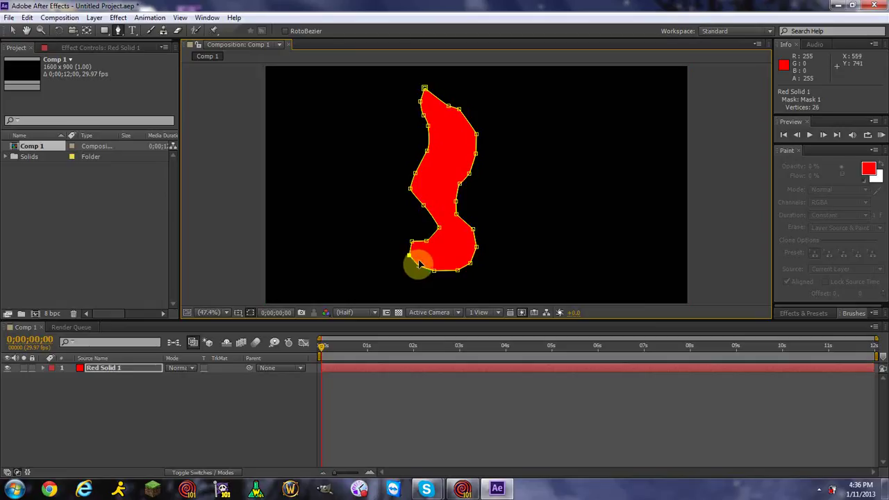
- Reshape the flame mask by moving vertices along its left and right edges to make its body narrower and more irregular
{"action": "left_click_drag", "start_coordinate": [439, 228], "coordinate": [432, 227]}
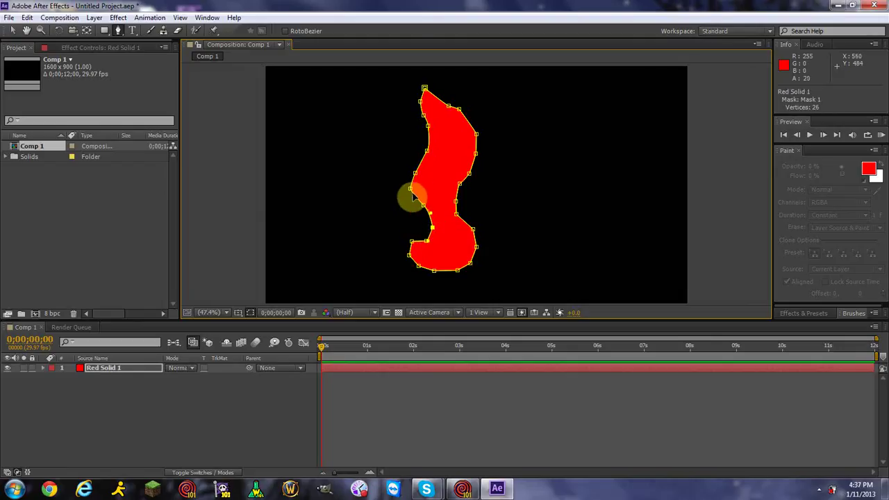
{"action": "left_click_drag", "start_coordinate": [409, 188], "coordinate": [421, 132]}
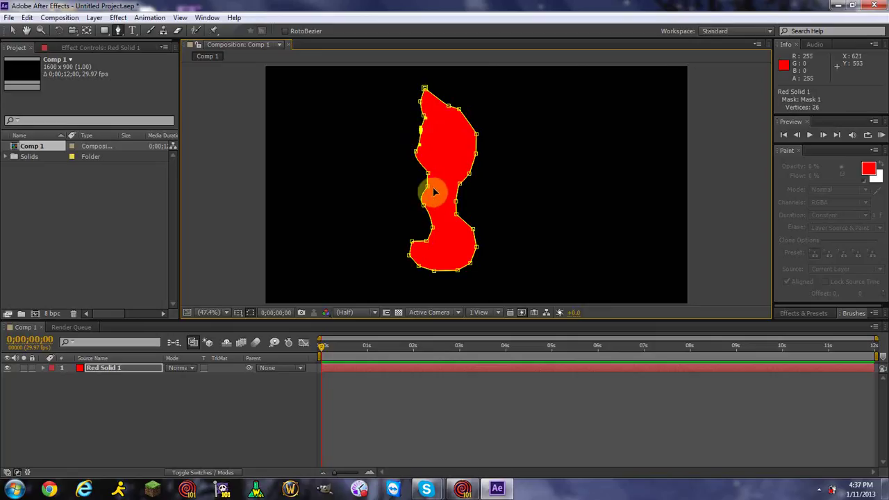
{"action": "left_click_drag", "start_coordinate": [427, 189], "coordinate": [428, 230]}
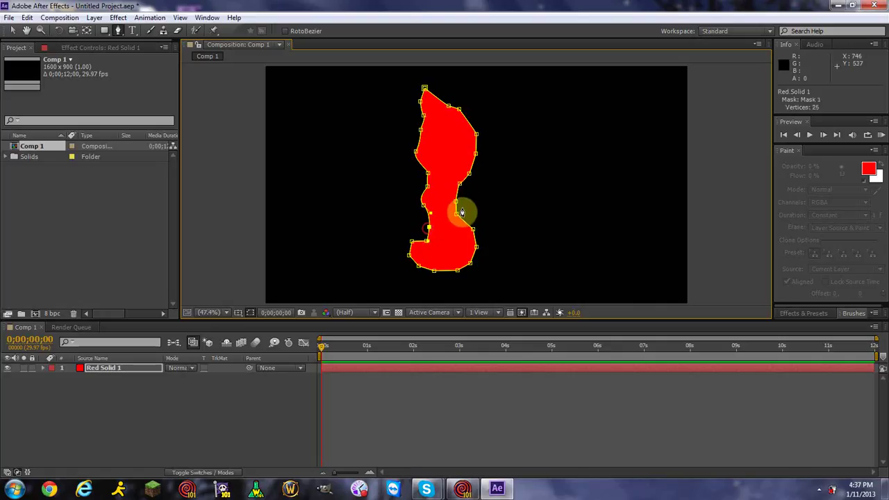
{"action": "left_click", "coordinate": [471, 155]}
{"action": "left_click_drag", "start_coordinate": [471, 155], "coordinate": [470, 134]}
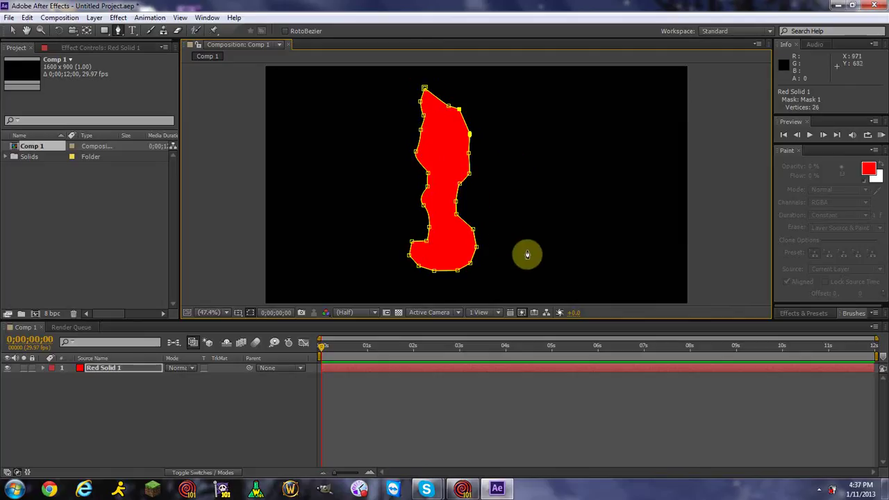
{"action": "left_click", "coordinate": [440, 135]}
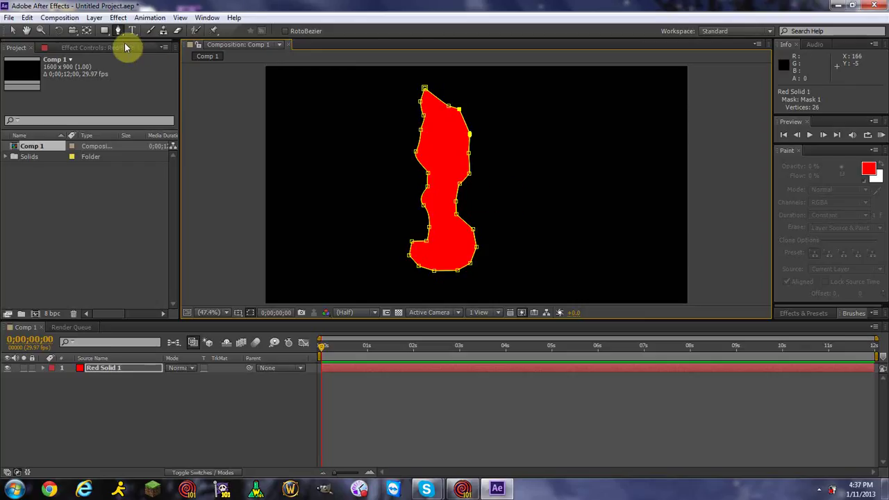
- Apply the Radial Blur effect to the red solid with its default settings and collapse its controls
{"action": "left_click", "coordinate": [118, 18]}
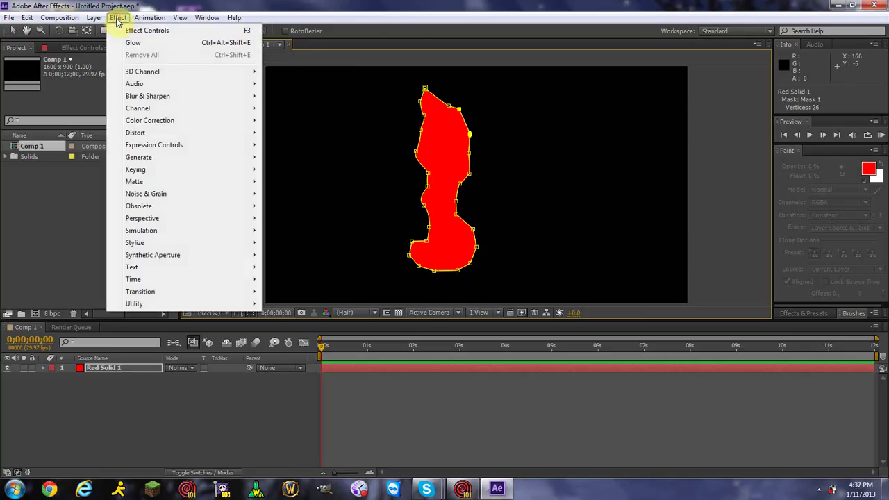
{"action": "mouse_move", "coordinate": [163, 95]}
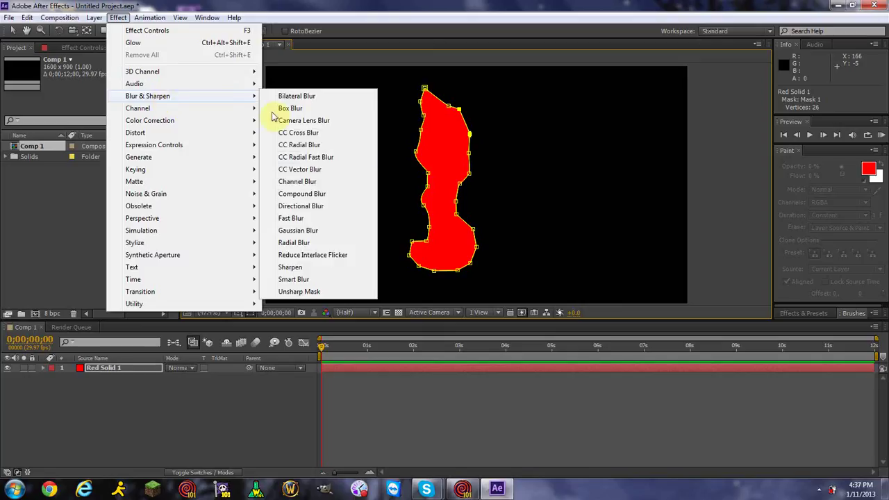
{"action": "left_click", "coordinate": [314, 243]}
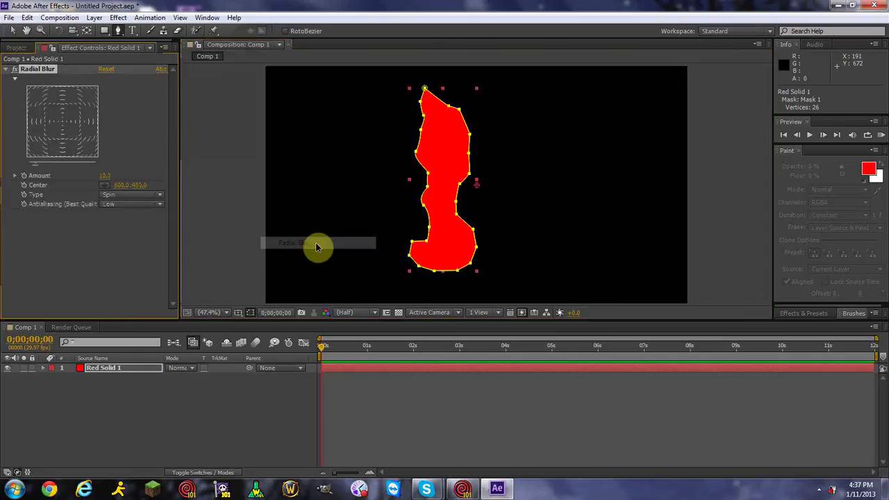
{"action": "left_click", "coordinate": [4, 70]}
- Apply the Turbulent Displace effect to the red solid with its default settings and collapse its controls
{"action": "left_click", "coordinate": [118, 17]}
{"action": "mouse_move", "coordinate": [234, 134]}
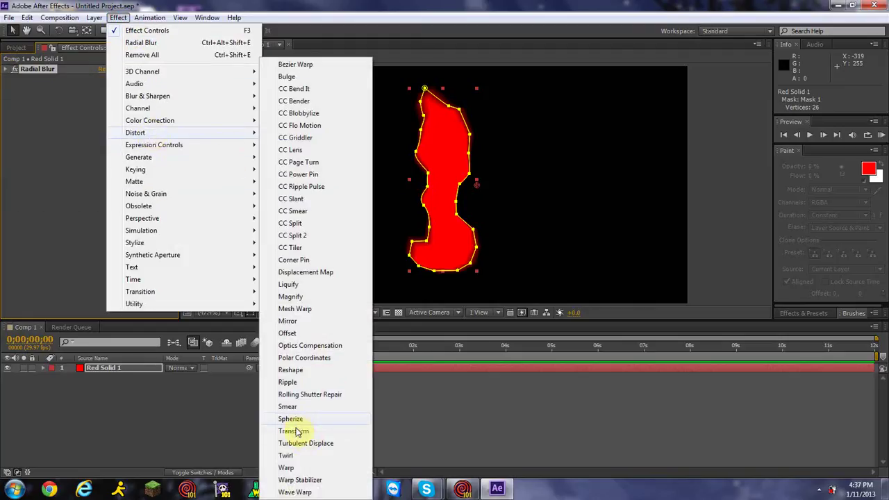
{"action": "left_click", "coordinate": [299, 445]}
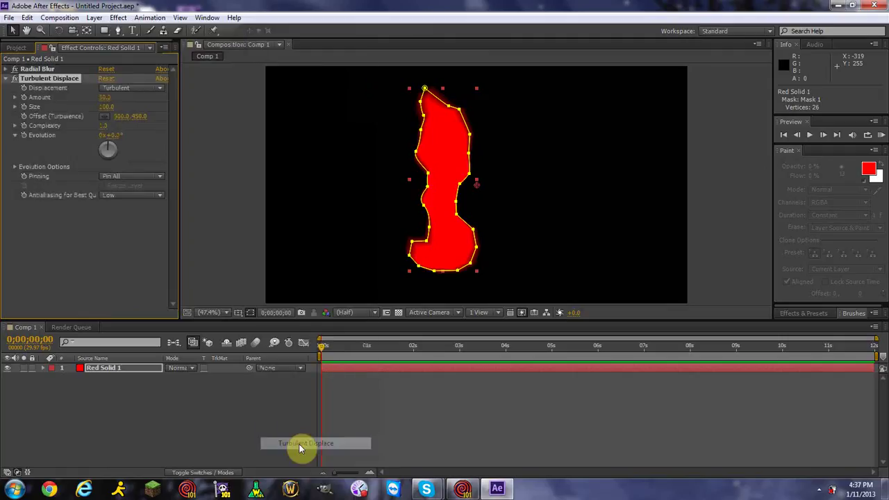
{"action": "left_click", "coordinate": [14, 79]}
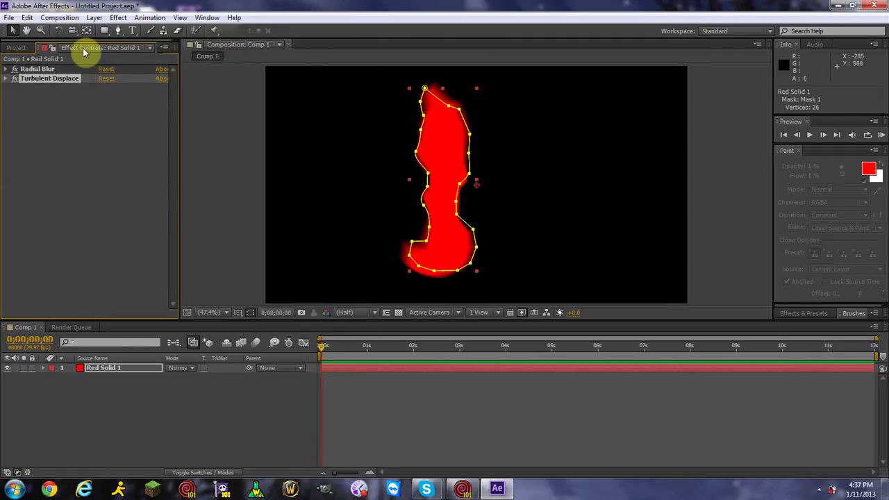
- Apply the Stylize Glow effect to the red solid
{"action": "left_click", "coordinate": [116, 17]}
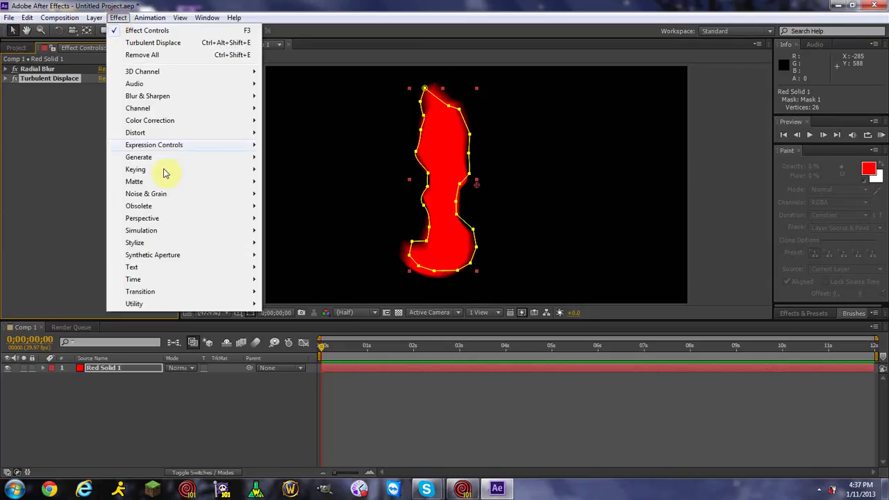
{"action": "mouse_move", "coordinate": [156, 245]}
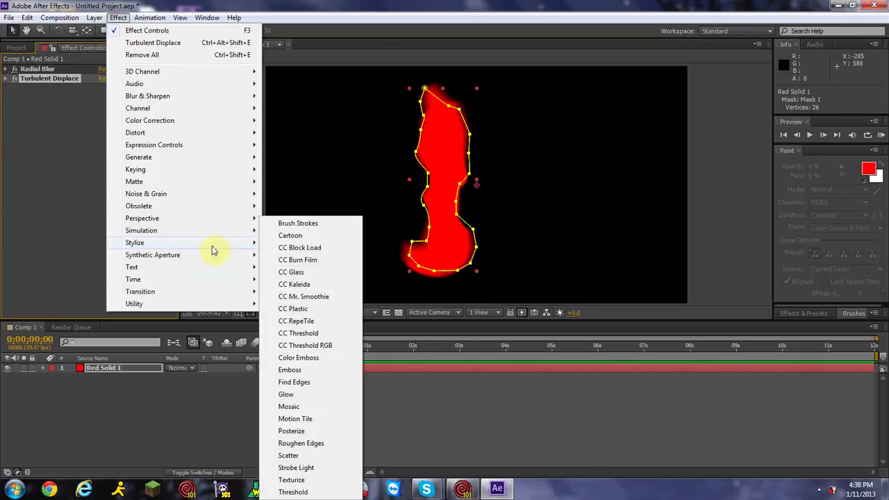
{"action": "left_click", "coordinate": [286, 395]}
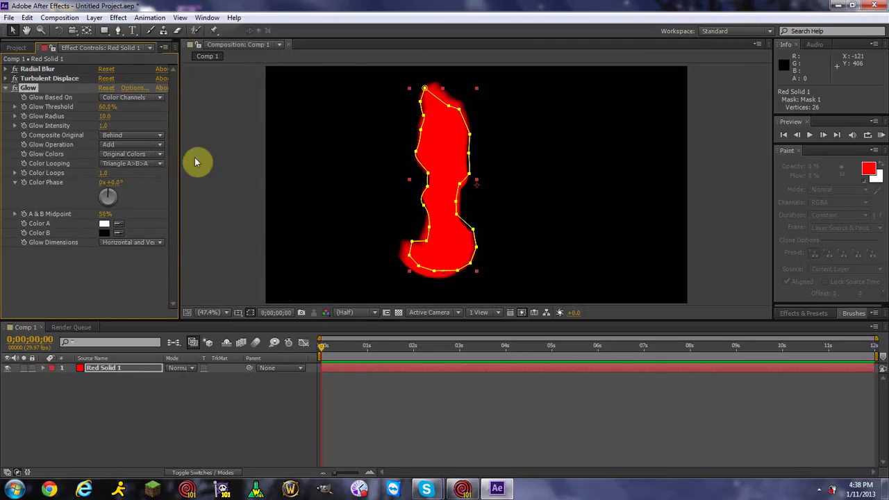
- Set the Glow Threshold to 0%, the Glow Radius to 65 and the Glow Intensity to 1.1
{"action": "left_click", "coordinate": [109, 109]}
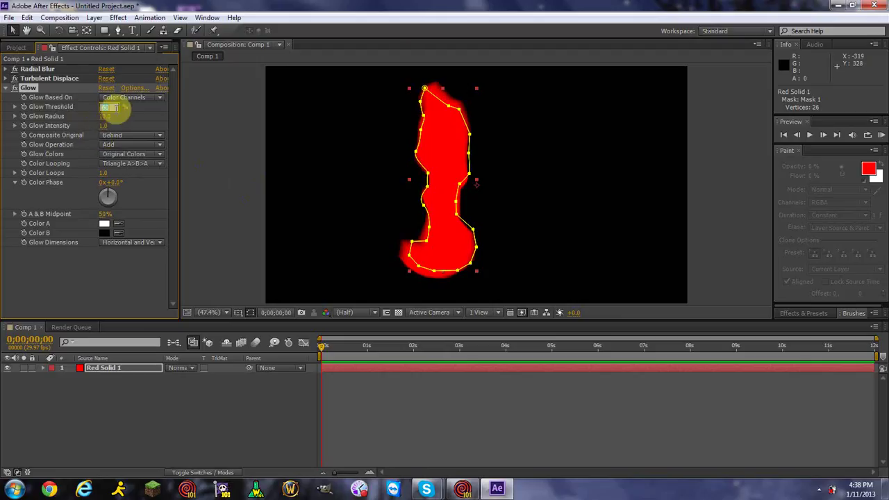
{"action": "type", "text": "0"}
{"action": "left_click", "coordinate": [120, 111]}
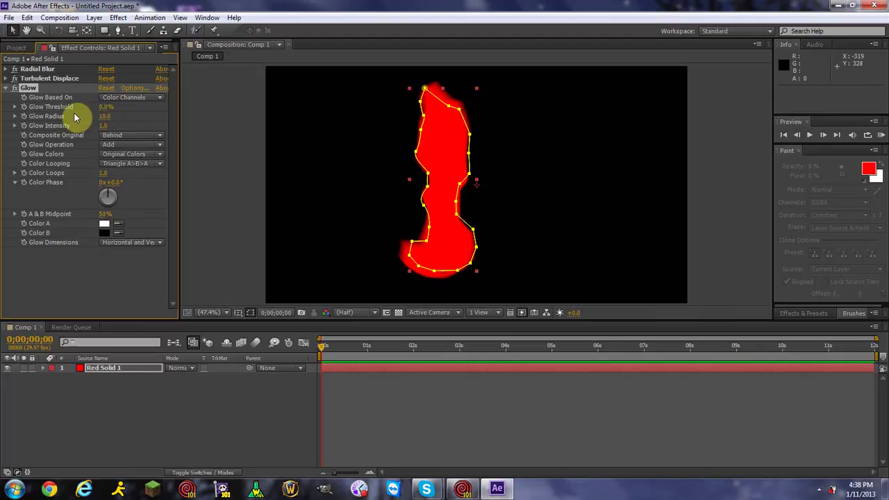
{"action": "left_click", "coordinate": [110, 115]}
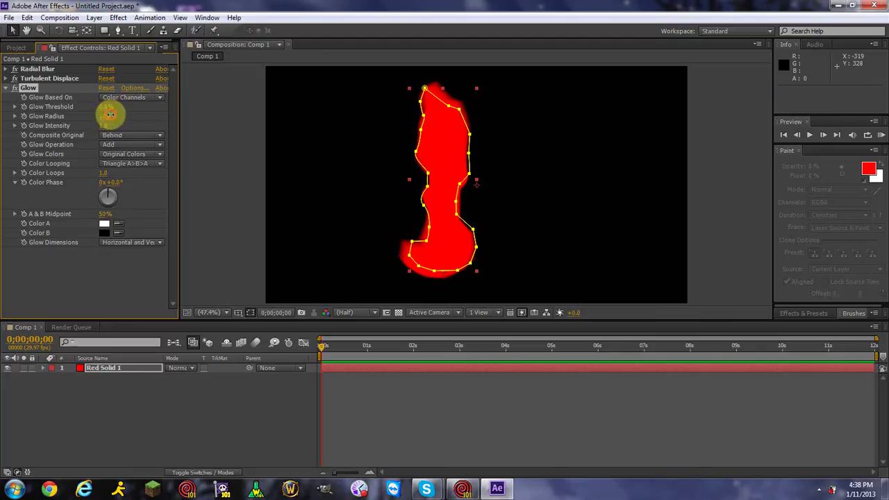
{"action": "type", "text": "65"}
{"action": "left_click", "coordinate": [144, 126]}
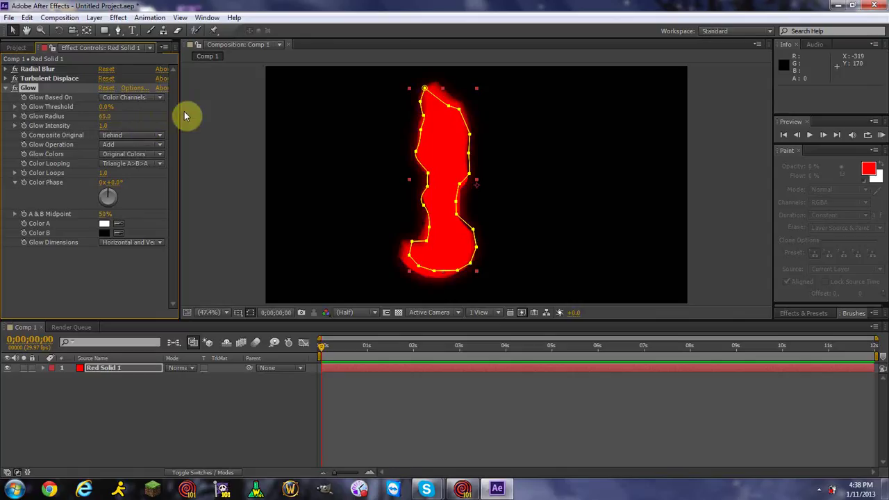
{"action": "left_click", "coordinate": [103, 126]}
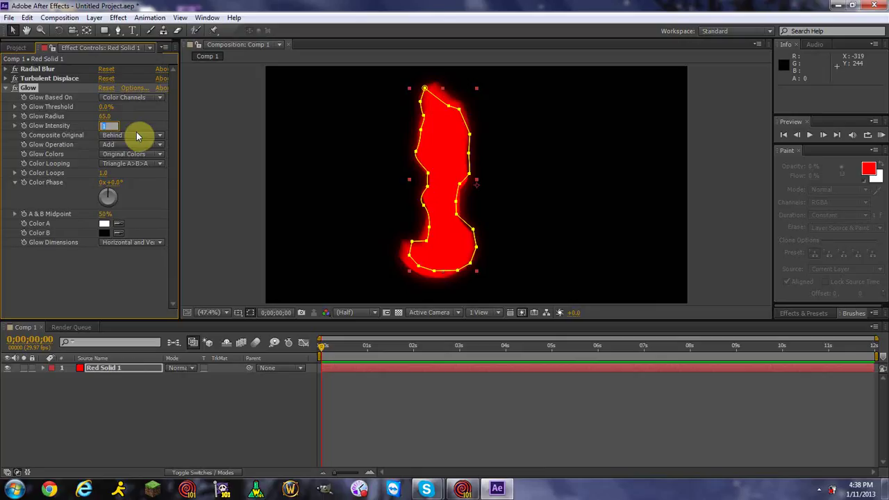
{"action": "type", "text": "1"}
{"action": "key", "text": "Return"}
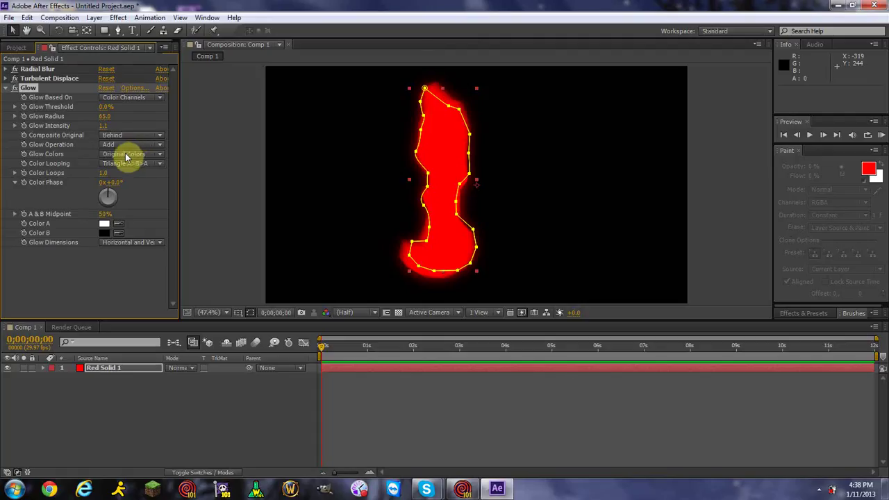
- Switch the Glow Colors to A & B Colors and set Color A to yellow (FFF000)
{"action": "left_click", "coordinate": [125, 157]}
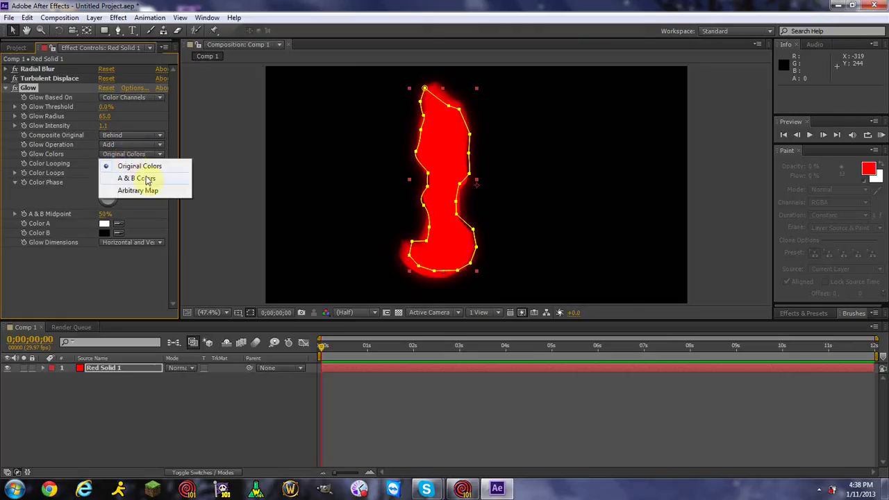
{"action": "left_click", "coordinate": [145, 179]}
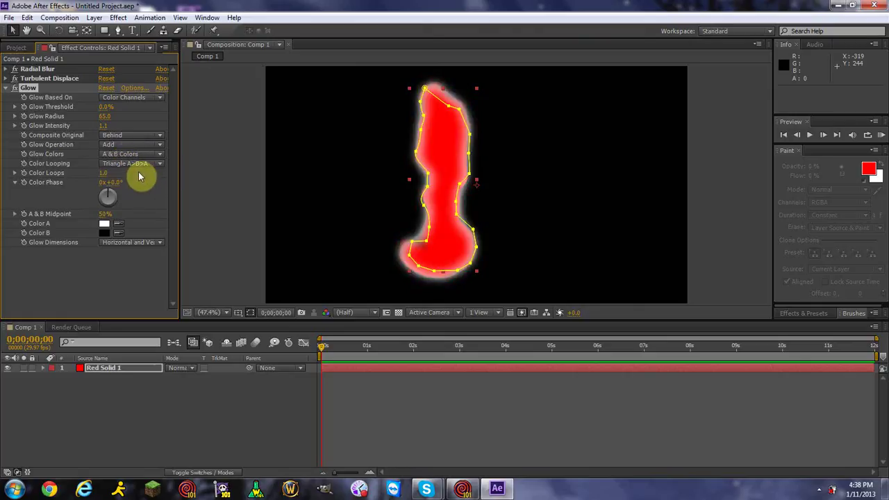
{"action": "left_click", "coordinate": [104, 226]}
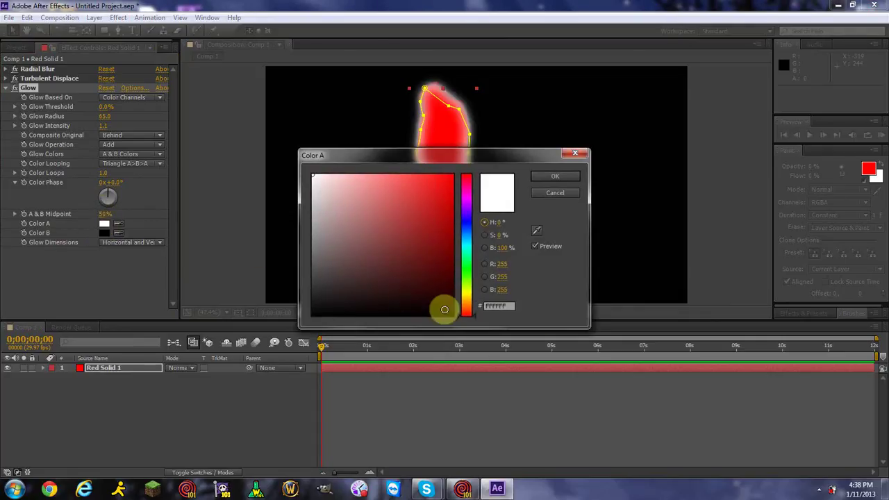
{"action": "left_click_drag", "start_coordinate": [468, 301], "coordinate": [465, 291]}
{"action": "left_click", "coordinate": [445, 185]}
{"action": "left_click", "coordinate": [501, 306]}
{"action": "type", "text": "FF000"}
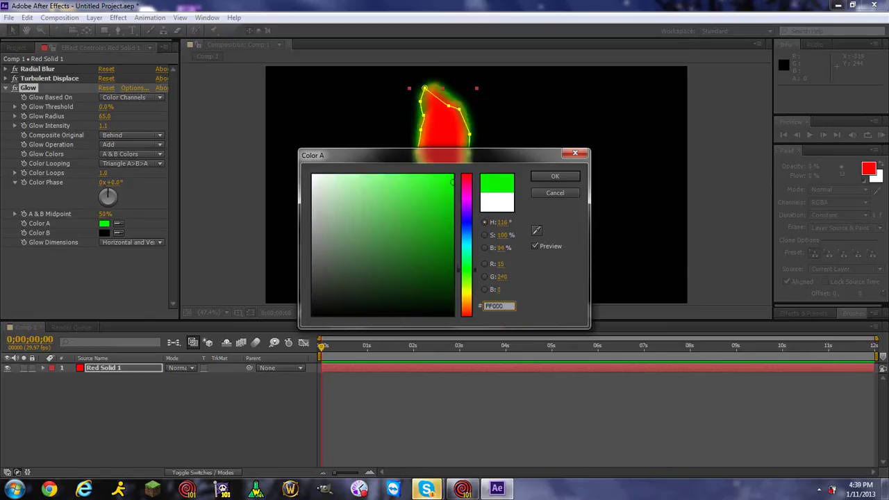
{"action": "key", "text": "BackSpace"}
{"action": "key", "text": "BackSpace"}
{"action": "key", "text": "BackSpace"}
{"action": "key", "text": "BackSpace"}
{"action": "key", "text": "BackSpace"}
{"action": "type", "text": "FFF000"}
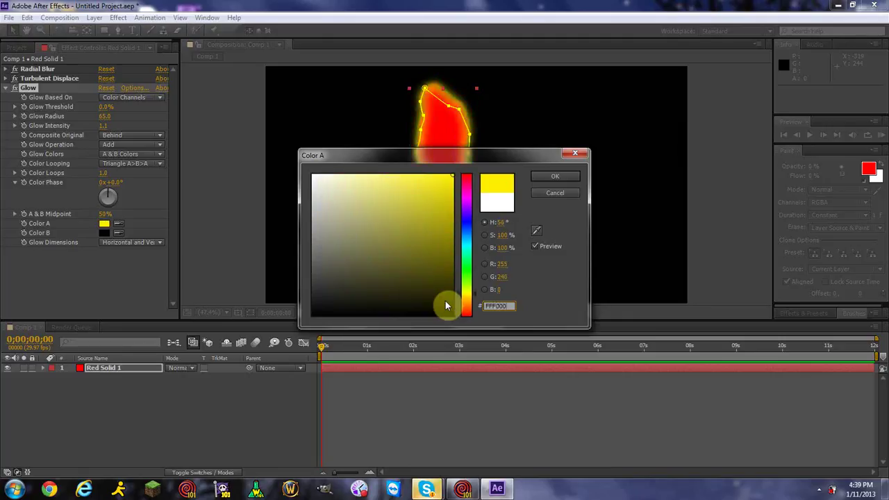
{"action": "key", "text": "Return"}
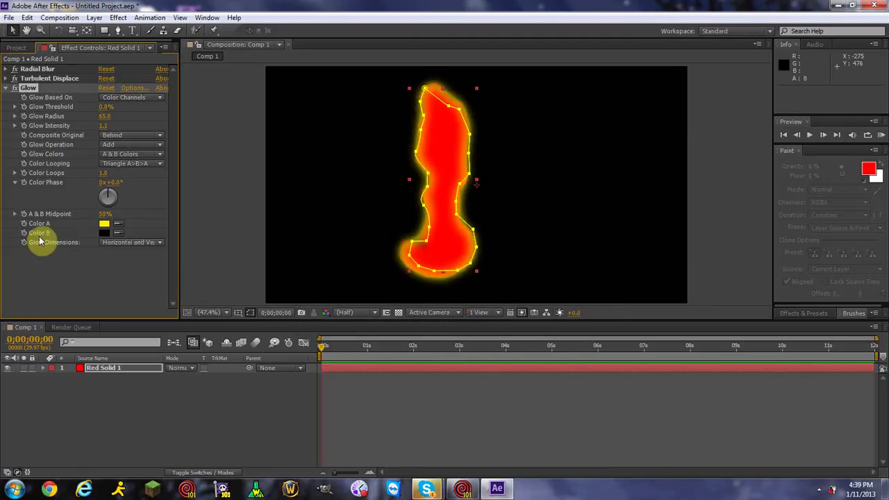
- Set the Glow effect's Color B to orange (FFA800)
{"action": "left_click", "coordinate": [103, 233]}
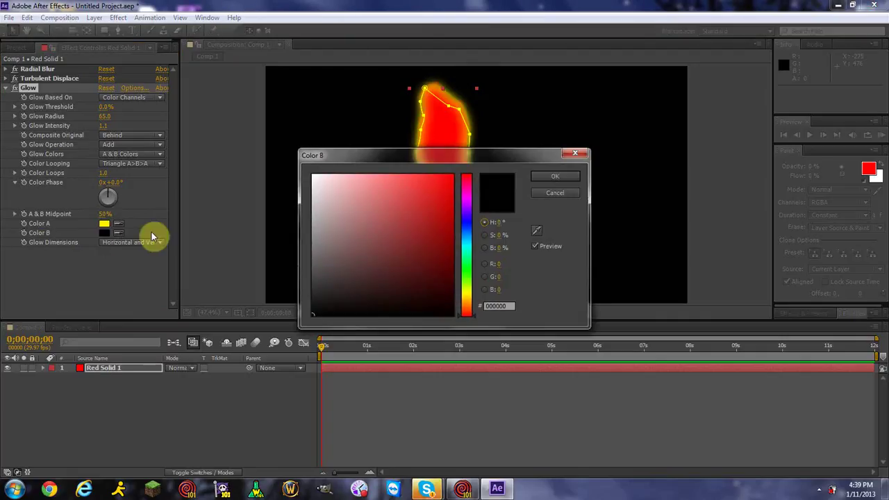
{"action": "left_click", "coordinate": [496, 305]}
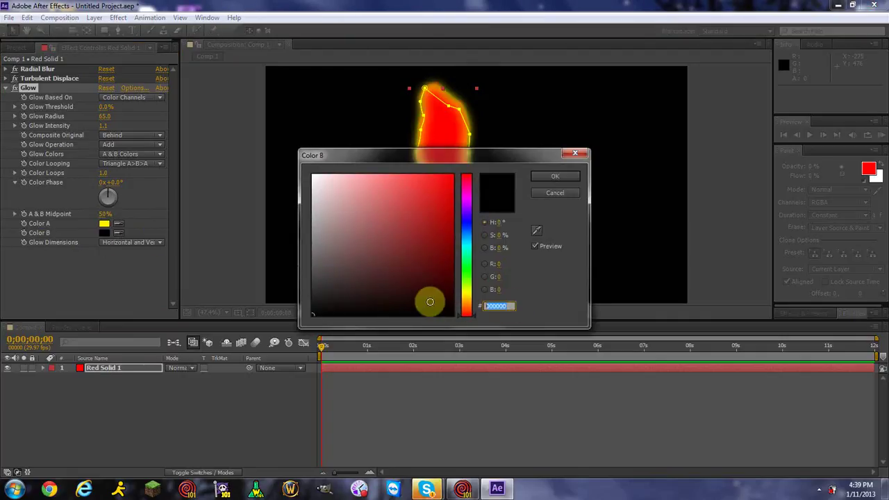
{"action": "type", "text": "FFA800"}
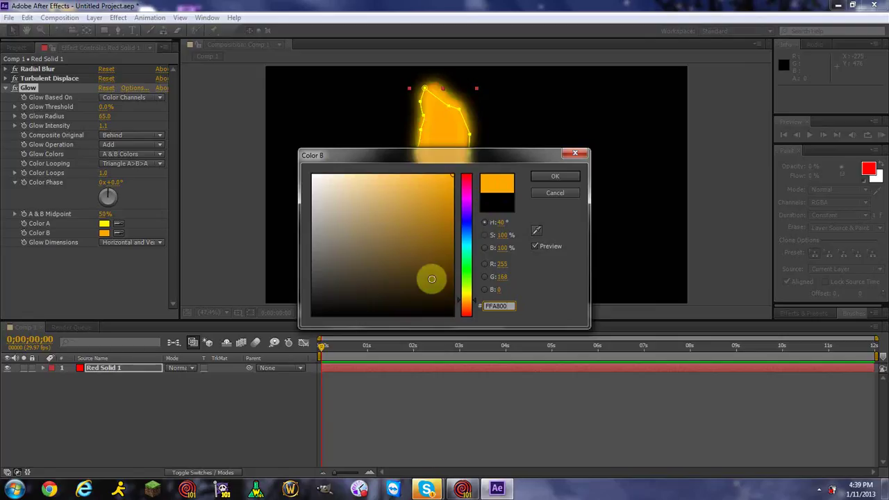
{"action": "left_click", "coordinate": [559, 177]}
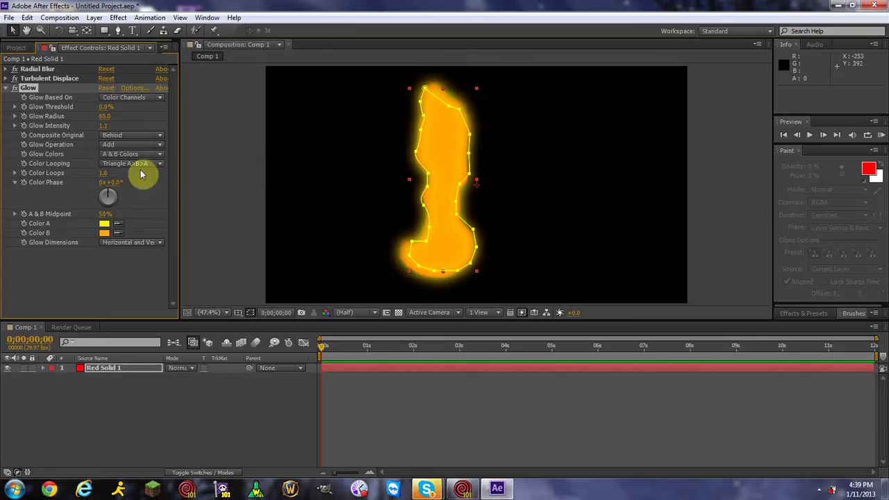
- Set the Glow effect's Color Phase to 0x+160° and collapse the Glow controls
{"action": "left_click", "coordinate": [116, 183]}
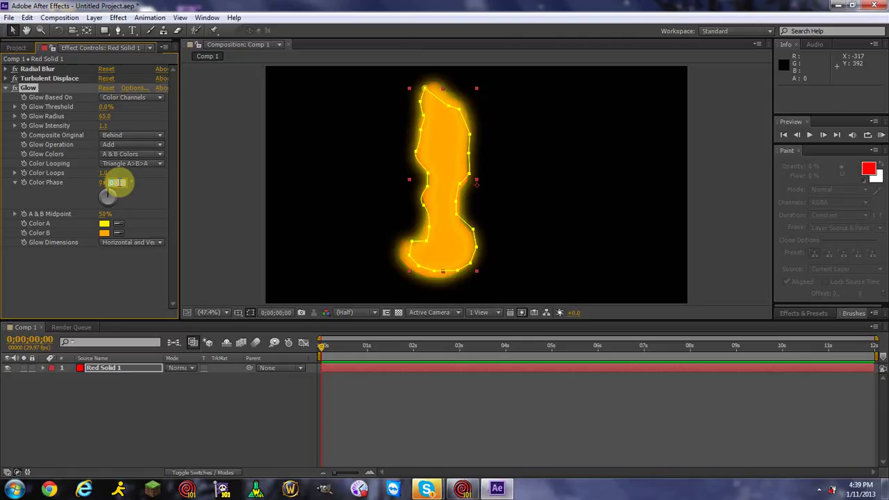
{"action": "type", "text": "1"}
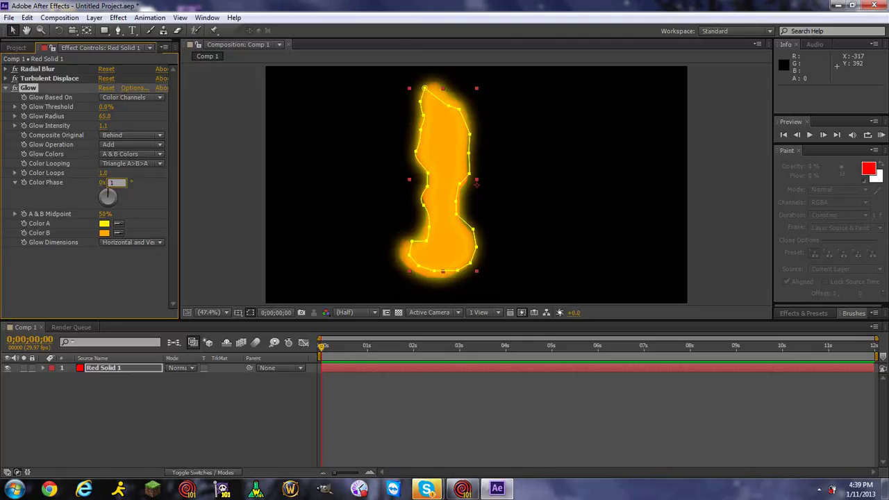
{"action": "type", "text": "60"}
{"action": "key", "text": "Return"}
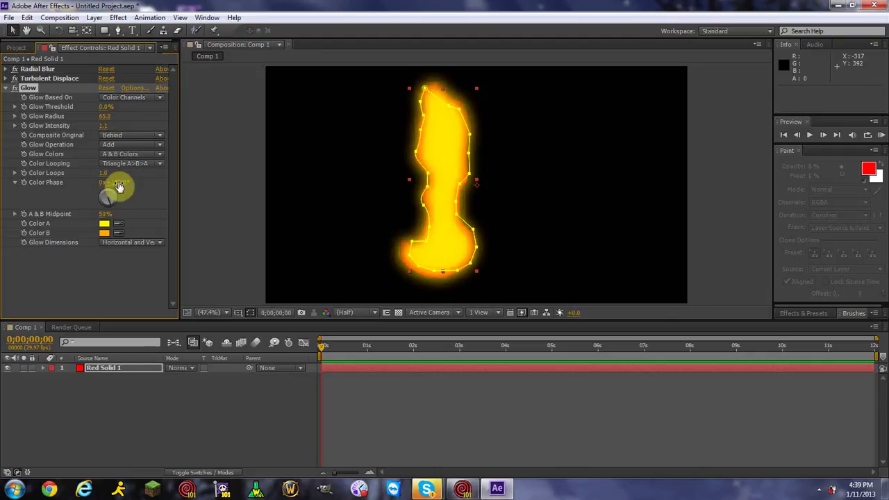
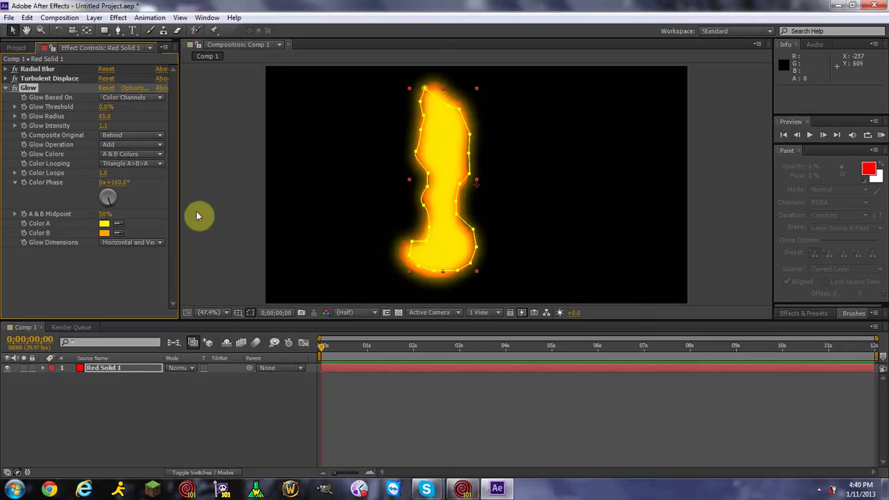
{"action": "left_click", "coordinate": [6, 88]}
- Move the Radial Blur Center to the middle of the flame at about 683, 432
{"action": "left_click", "coordinate": [5, 69]}
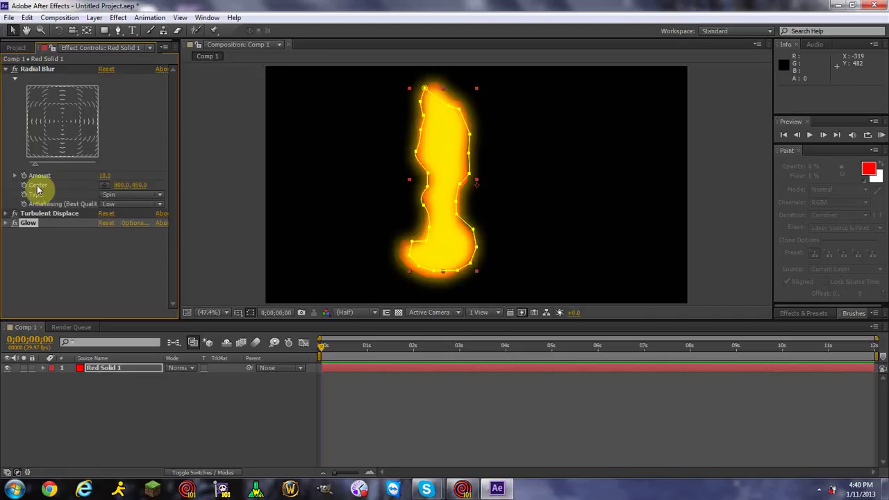
{"action": "left_click", "coordinate": [103, 184]}
{"action": "left_click", "coordinate": [514, 187]}
{"action": "left_click_drag", "start_coordinate": [486, 187], "coordinate": [446, 179]}
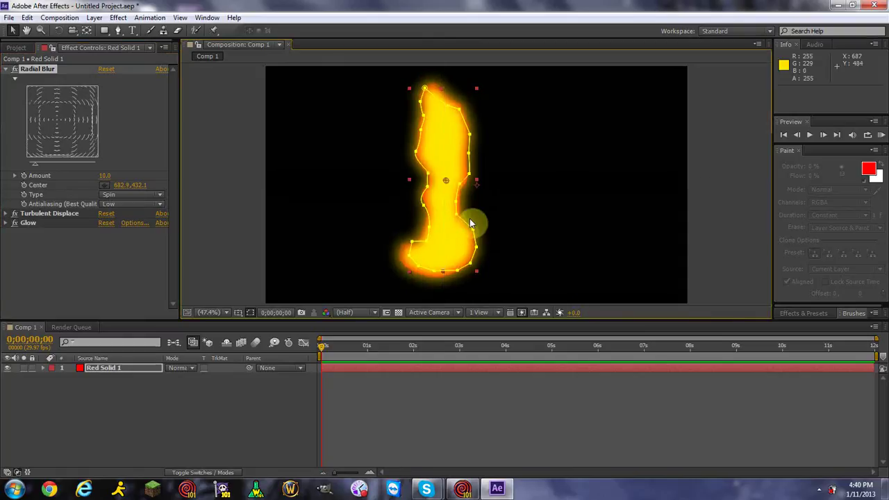
- Switch the Radial Blur Type to Zoom and collapse the effect's controls
{"action": "left_click", "coordinate": [117, 195]}
{"action": "left_click", "coordinate": [126, 220]}
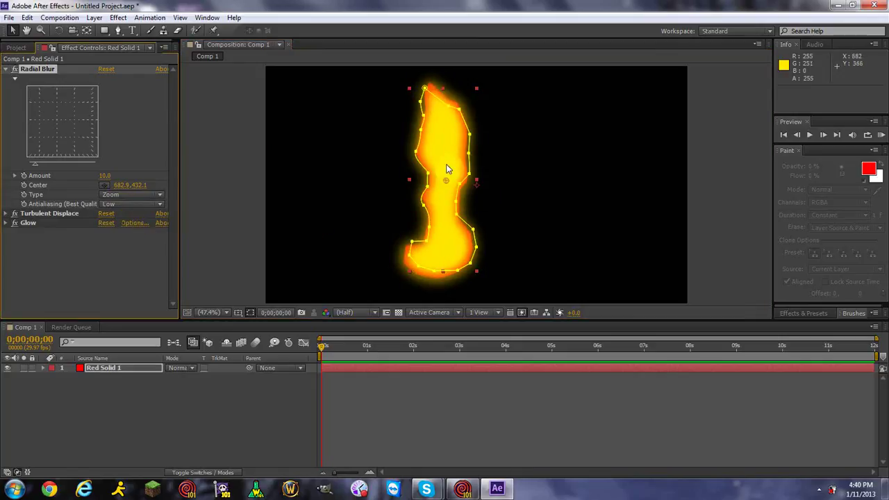
{"action": "left_click", "coordinate": [8, 71]}
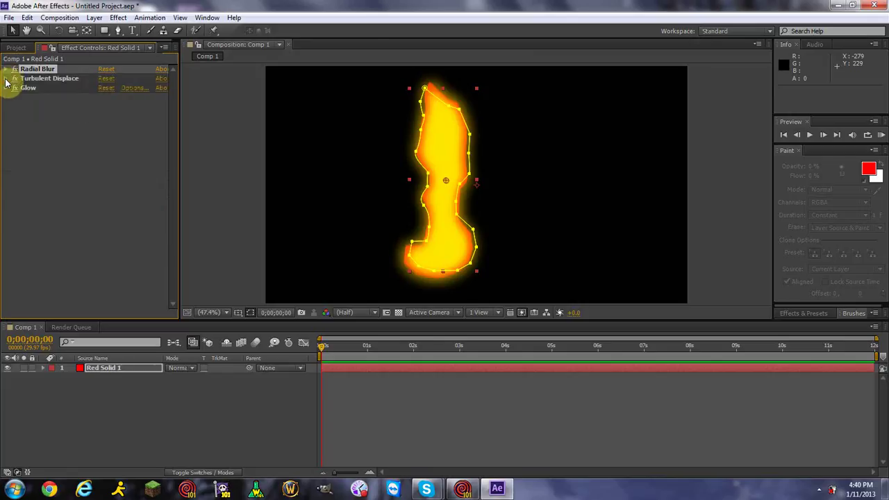
- Expand the Turbulent Displace effect and set its Complexity to 10
{"action": "left_click", "coordinate": [8, 80]}
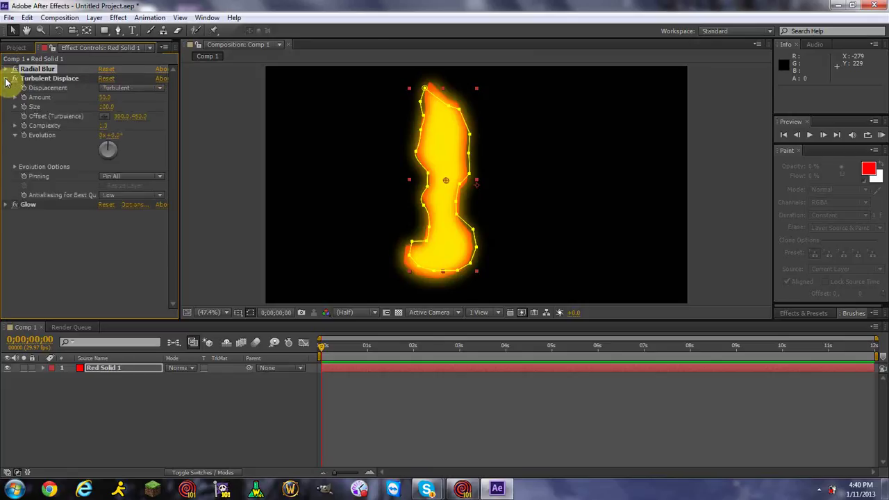
{"action": "left_click", "coordinate": [108, 126]}
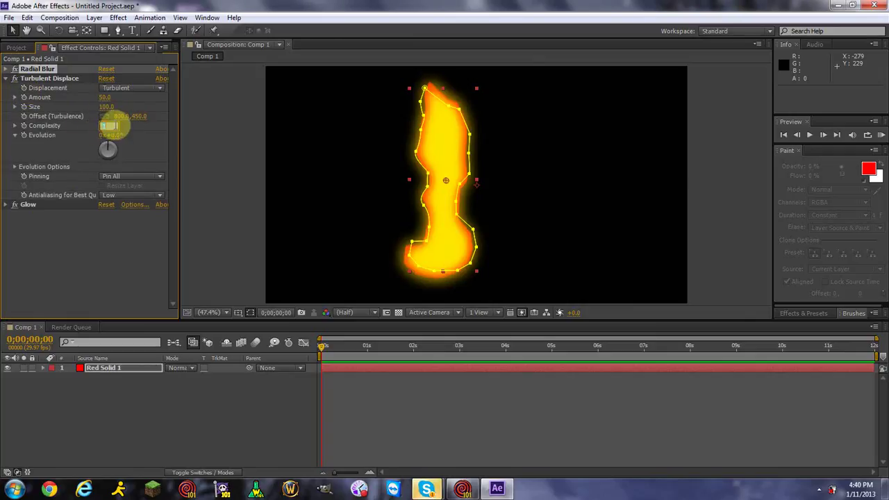
{"action": "type", "text": "10"}
{"action": "key", "text": "Return"}
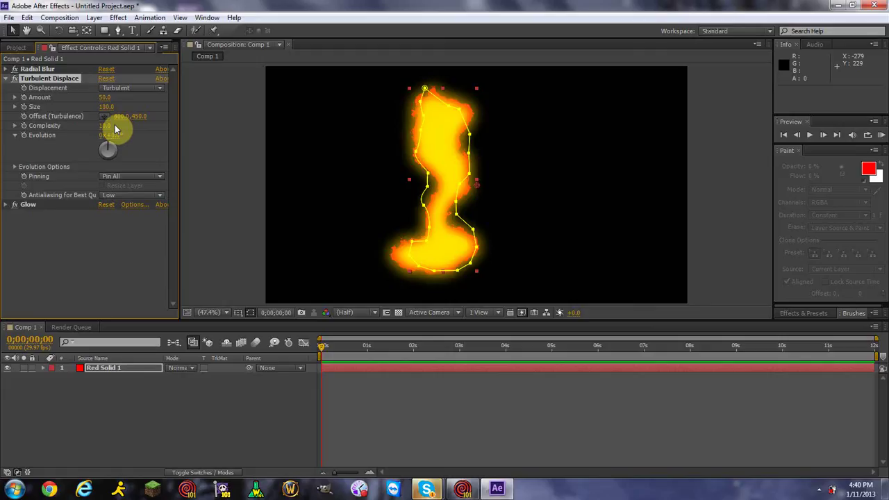
- Try several Turbulent Displace Size values on the flame, including 10, 20, 50 and 70
{"action": "left_click", "coordinate": [109, 107]}
{"action": "type", "text": "10"}
{"action": "key", "text": "Return"}
{"action": "left_click", "coordinate": [108, 108]}
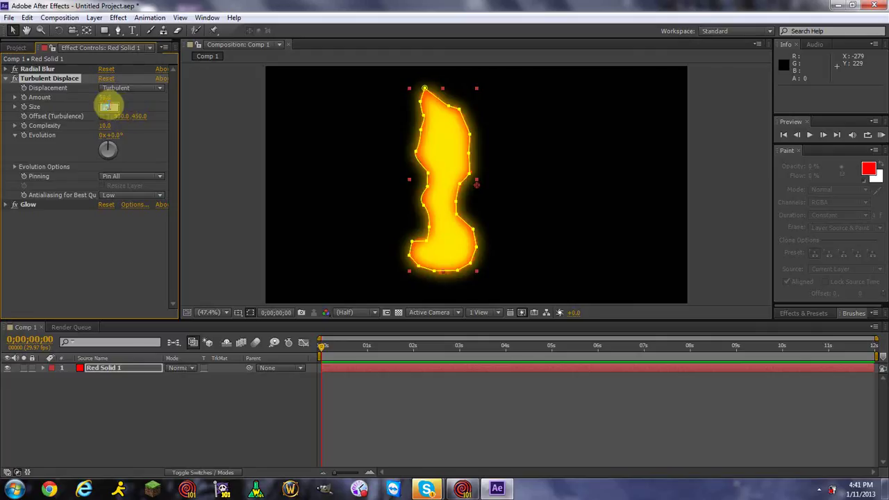
{"action": "type", "text": "20"}
{"action": "key", "text": "Return"}
{"action": "left_click", "coordinate": [108, 108]}
{"action": "type", "text": "50"}
{"action": "left_click", "coordinate": [108, 108]}
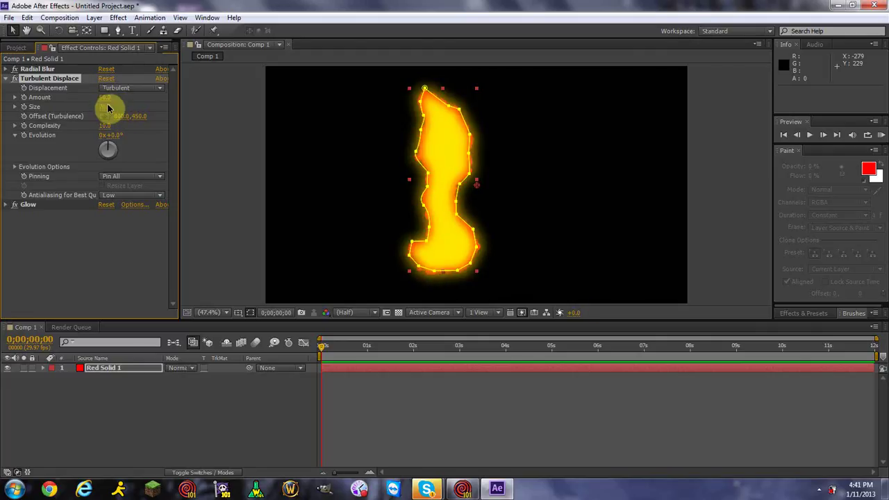
{"action": "type", "text": "70"}
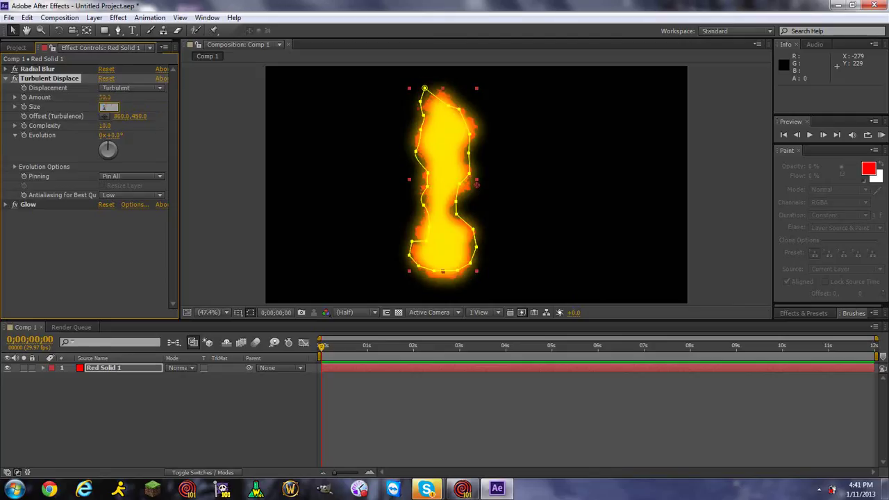
{"action": "left_click", "coordinate": [149, 116]}
{"action": "left_click", "coordinate": [107, 106]}
{"action": "type", "text": "20"}
{"action": "left_click", "coordinate": [108, 103]}
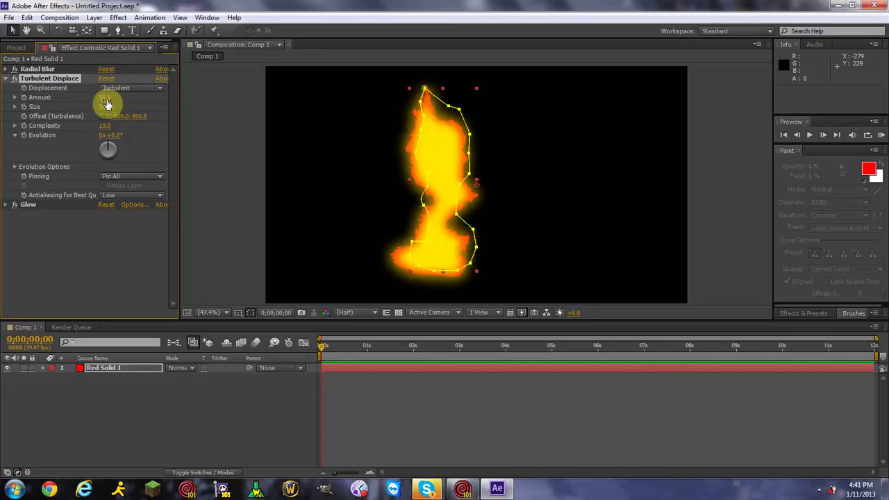
- Set the Turbulent Displace Size to 100
{"action": "left_click", "coordinate": [107, 107]}
{"action": "type", "text": "100"}
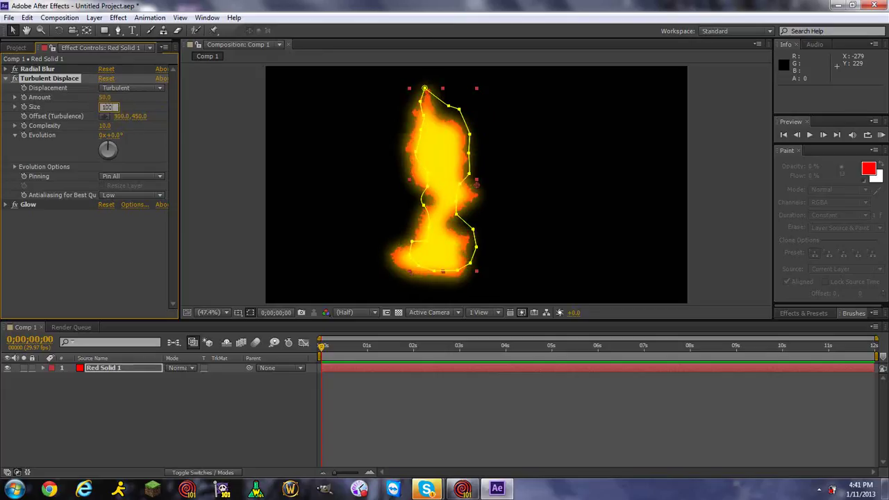
{"action": "left_click", "coordinate": [109, 111]}
{"action": "left_click", "coordinate": [118, 116]}
{"action": "left_click", "coordinate": [101, 112]}
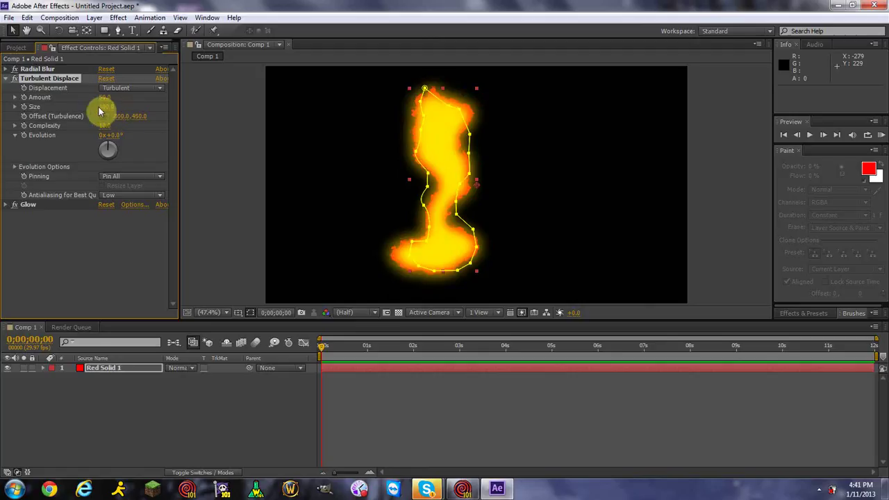
- Set the Turbulent Displace Evolution to 6x+358°
{"action": "left_click_drag", "start_coordinate": [118, 136], "coordinate": [99, 143]}
{"action": "left_click", "coordinate": [111, 139]}
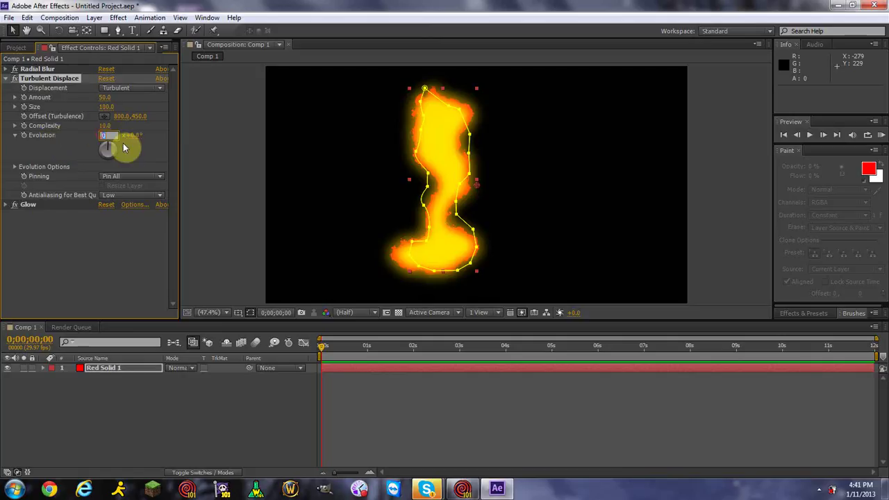
{"action": "type", "text": "6"}
{"action": "left_click", "coordinate": [123, 143]}
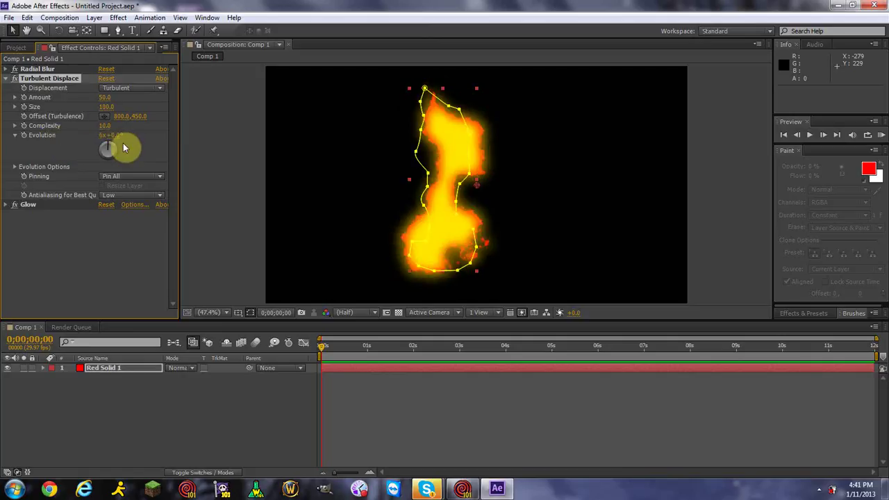
{"action": "left_click", "coordinate": [117, 138]}
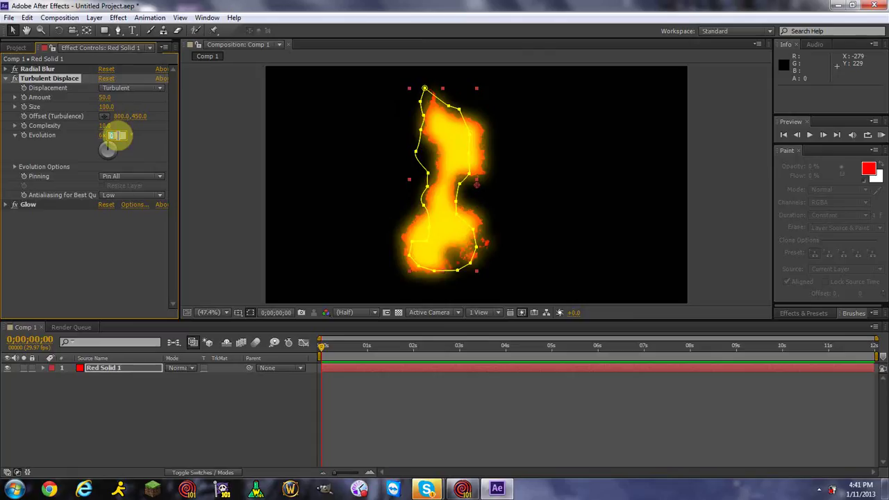
{"action": "type", "text": "358"}
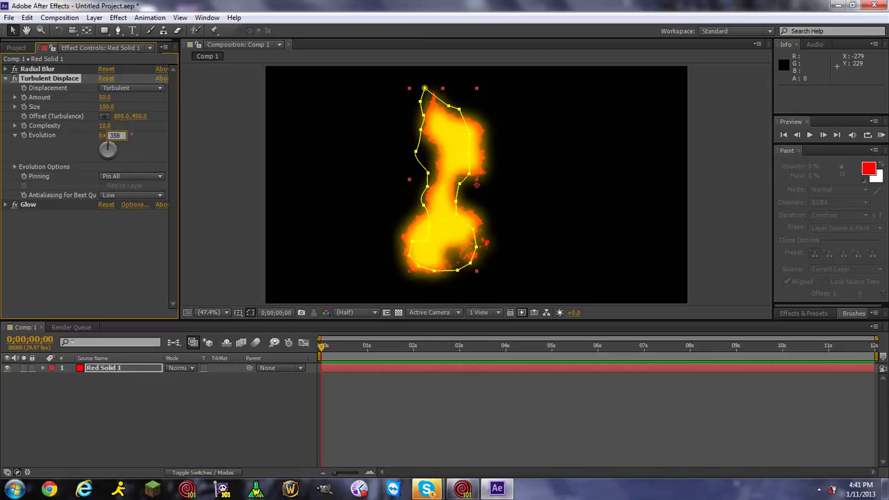
{"action": "left_click", "coordinate": [117, 139]}
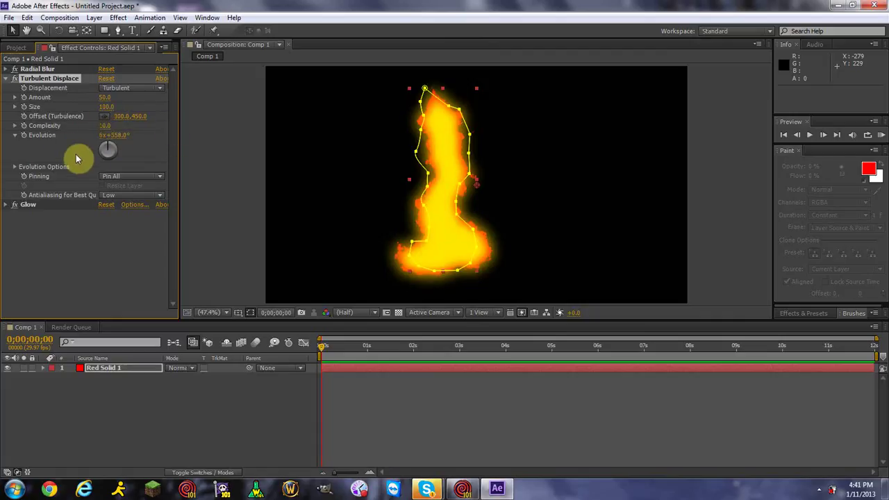
- Move the Turbulent Displace Offset (Turbulence) point to the middle of the flame at about 687, 426
{"action": "left_click", "coordinate": [104, 116]}
{"action": "left_click", "coordinate": [469, 184]}
{"action": "mouse_move", "coordinate": [469, 185]}
{"action": "left_mouse_down"}
{"action": "mouse_move", "coordinate": [442, 173]}
{"action": "mouse_move", "coordinate": [443, 181]}
{"action": "mouse_move", "coordinate": [479, 180]}
{"action": "left_mouse_up"}
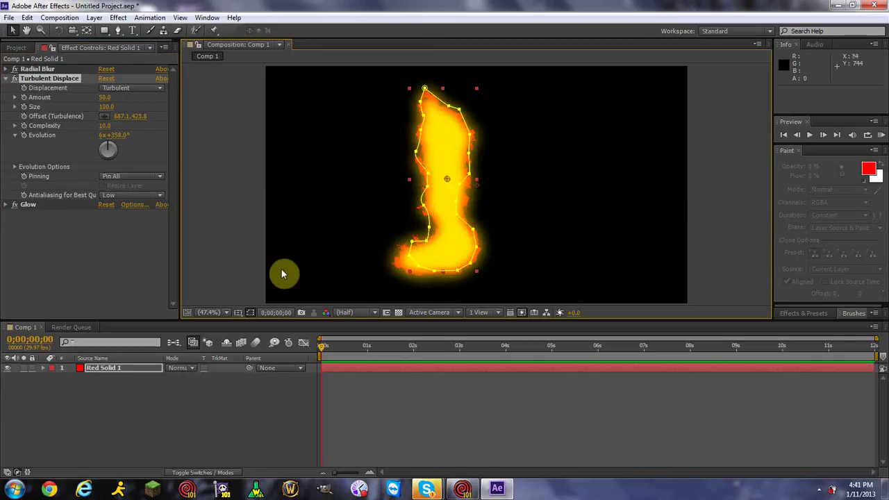
- Enable keyframing for Offset (Turbulence) at 0;00;00;00 and place its point far below the composition at about 688, 2184
{"action": "left_click", "coordinate": [220, 313]}
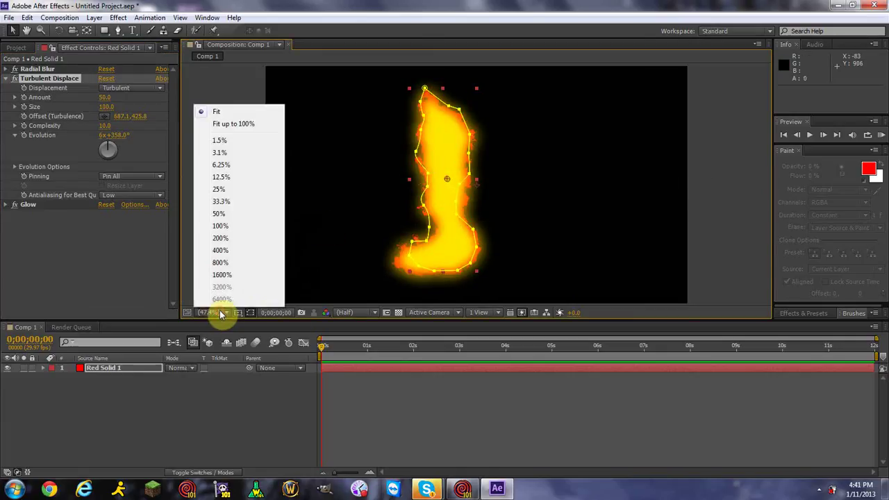
{"action": "left_click", "coordinate": [220, 177]}
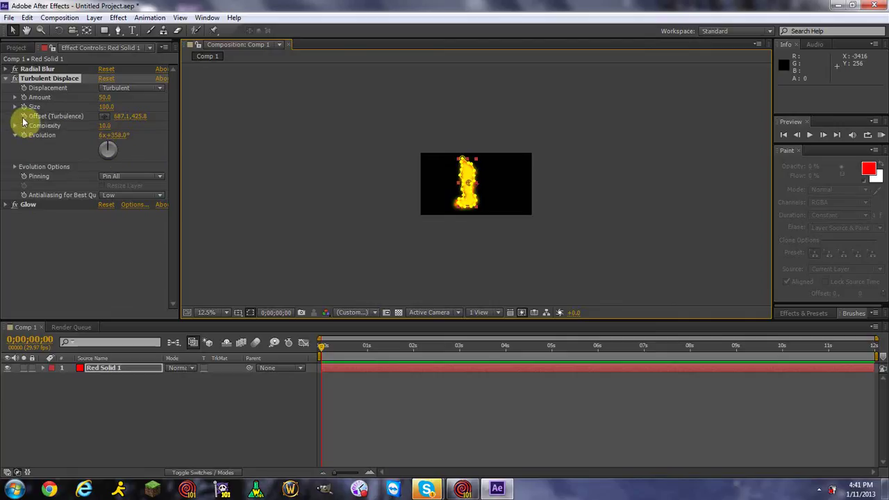
{"action": "left_click", "coordinate": [331, 348]}
{"action": "left_click_drag", "start_coordinate": [330, 348], "coordinate": [284, 351]}
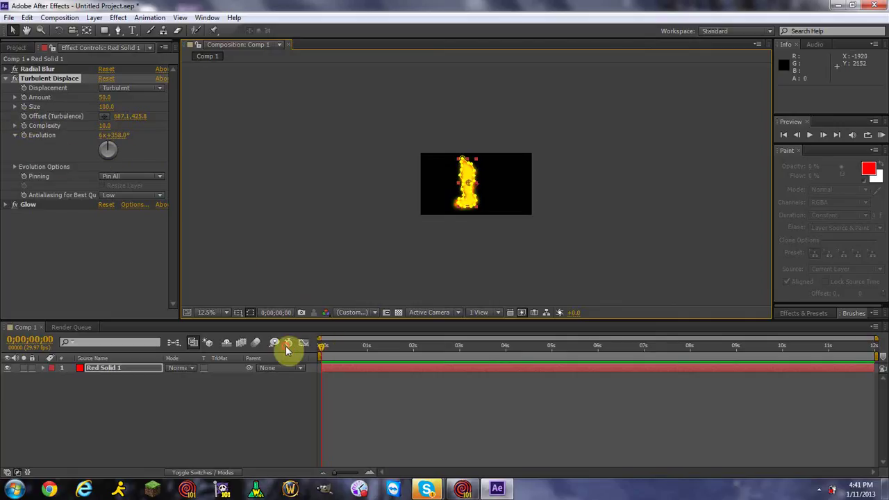
{"action": "left_click", "coordinate": [104, 117]}
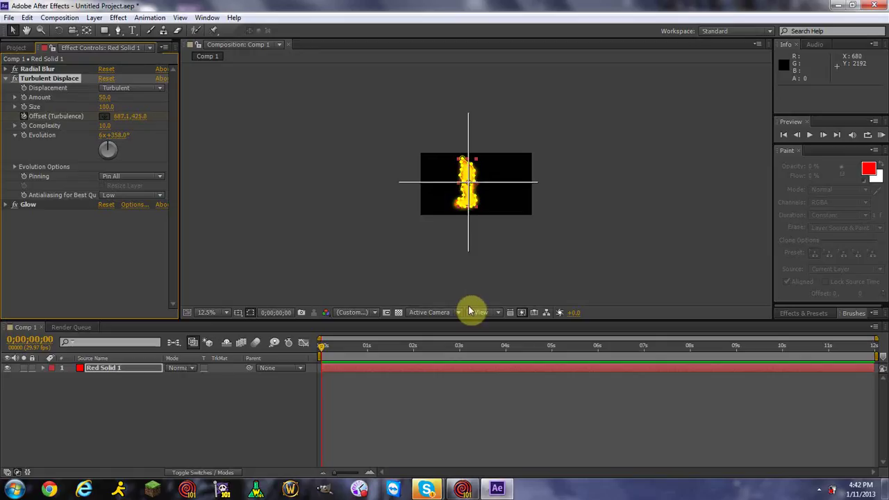
{"action": "left_click", "coordinate": [470, 308]}
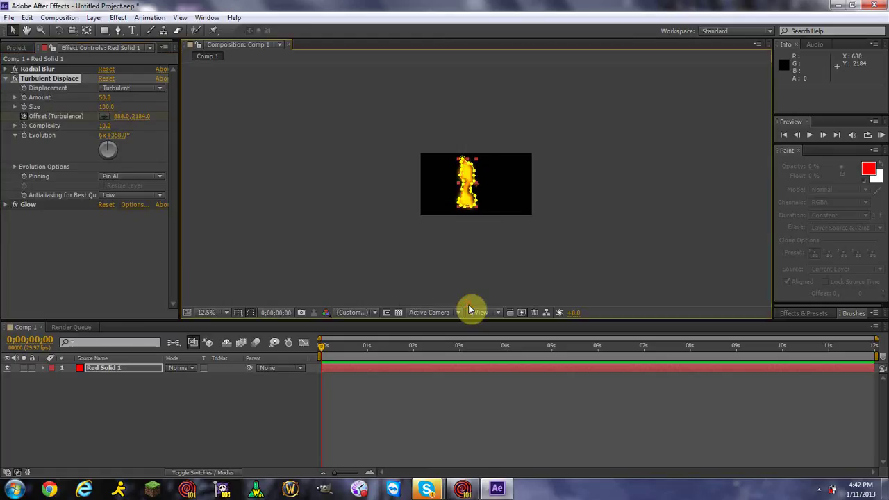
- At 0;00;11;29, place the Turbulent Displace Offset (Turbulence) point far above the composition at about 648, -1280
{"action": "left_click_drag", "start_coordinate": [399, 345], "coordinate": [876, 343]}
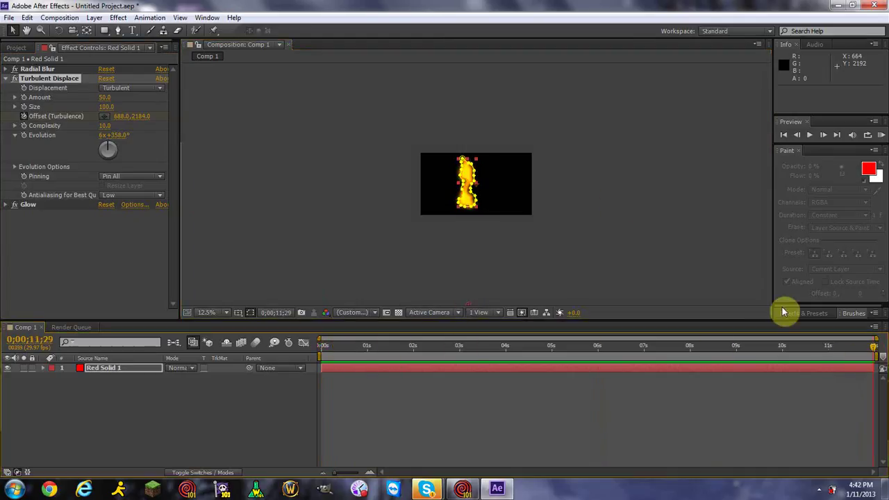
{"action": "left_click", "coordinate": [104, 116]}
{"action": "left_click", "coordinate": [252, 150]}
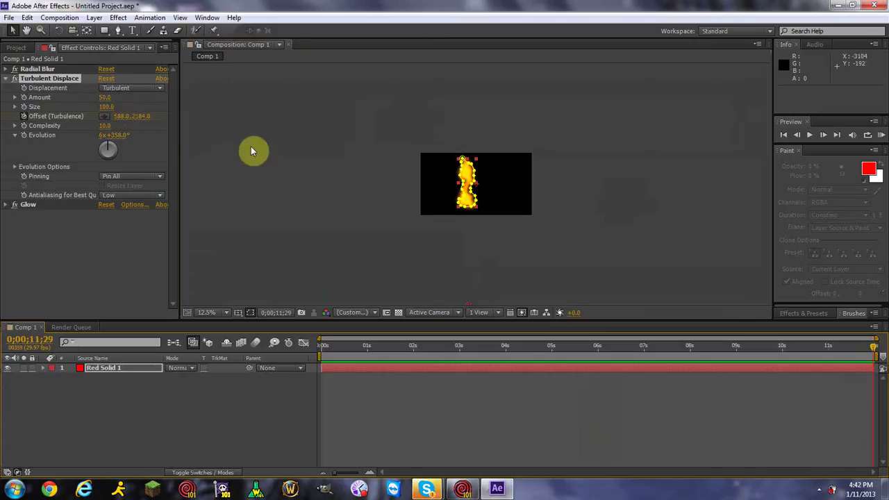
{"action": "left_click", "coordinate": [104, 118]}
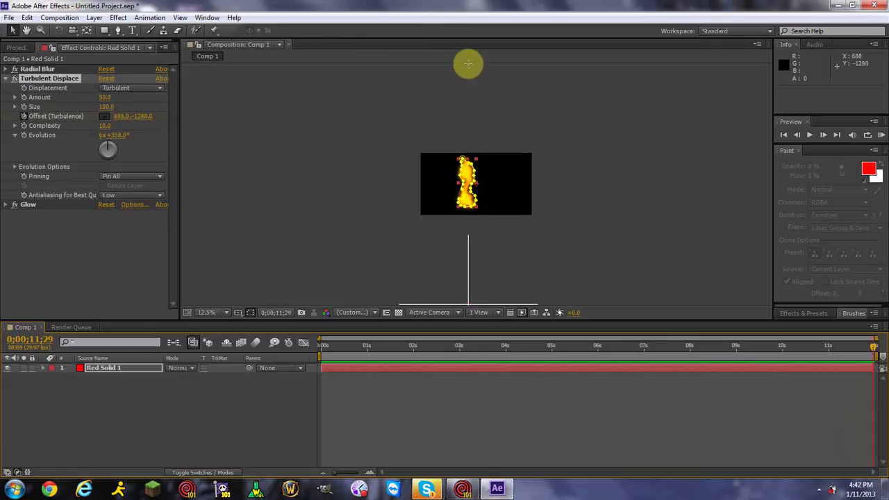
{"action": "left_click", "coordinate": [465, 64]}
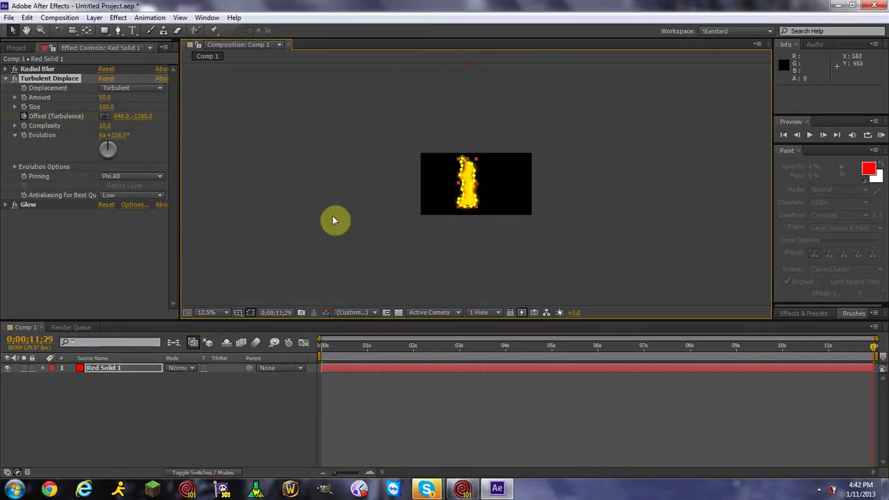
- Fit the composition to the viewer and preview the flame animation from 0;00;00;00
{"action": "left_click", "coordinate": [212, 312]}
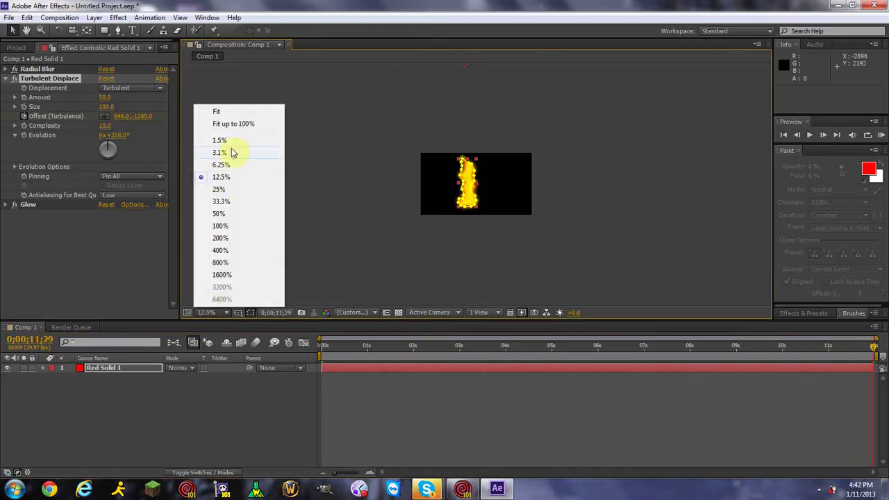
{"action": "left_click", "coordinate": [229, 113]}
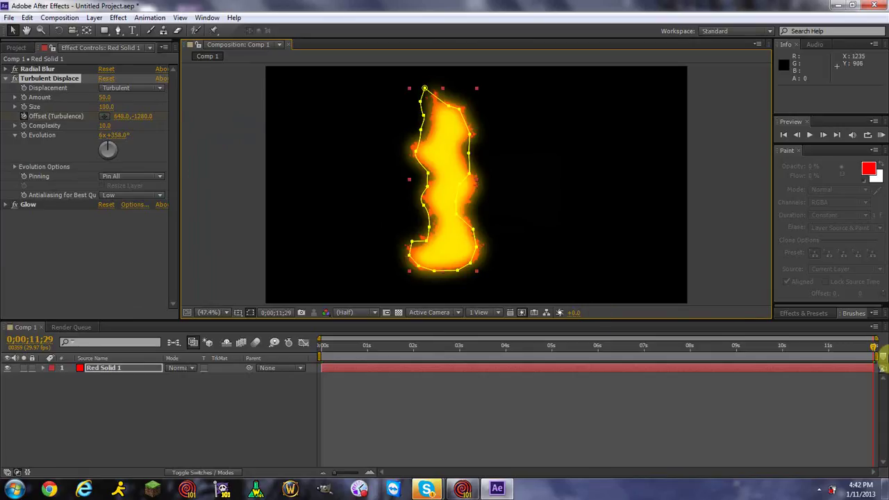
{"action": "left_click_drag", "start_coordinate": [872, 346], "coordinate": [139, 348]}
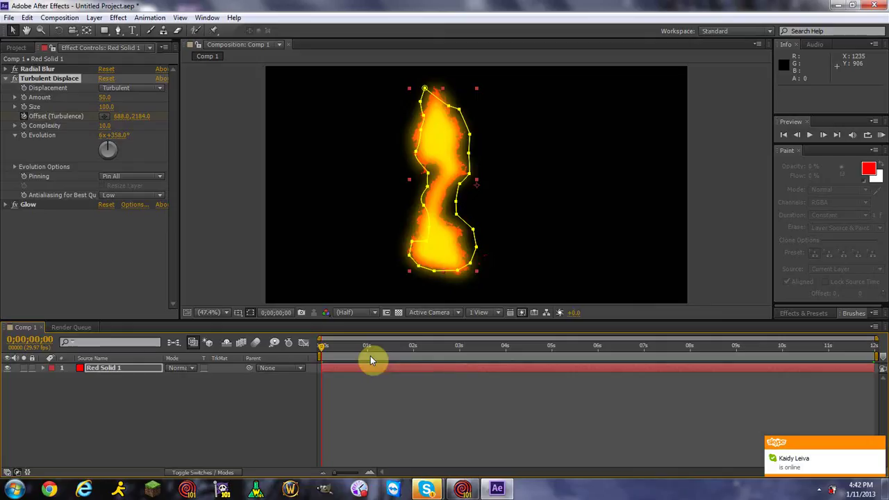
{"action": "key", "text": "KP_0"}
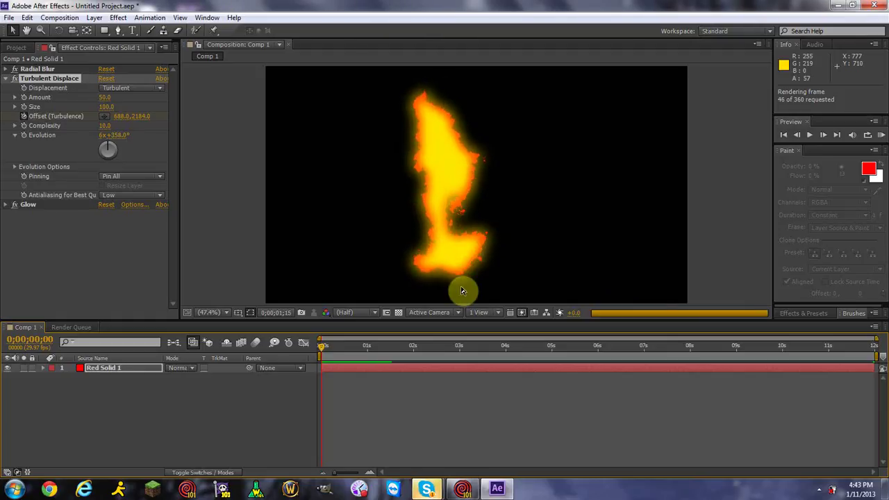
{"action": "left_click", "coordinate": [410, 312]}
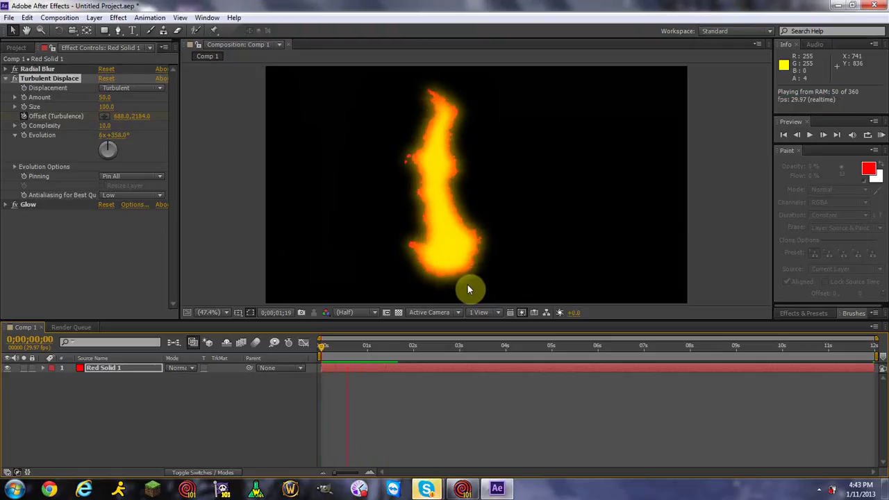
{"action": "key", "text": "space"}
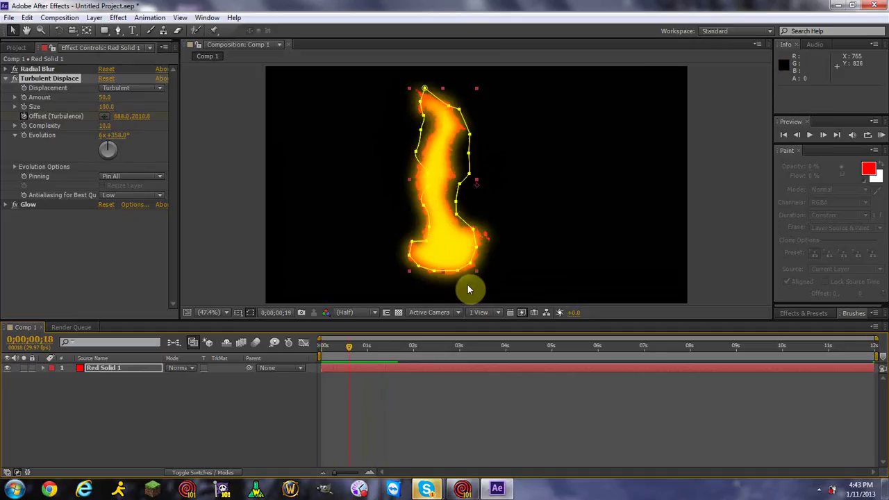
- Set the Turbulent Displace Size to 200
{"action": "left_click", "coordinate": [107, 106]}
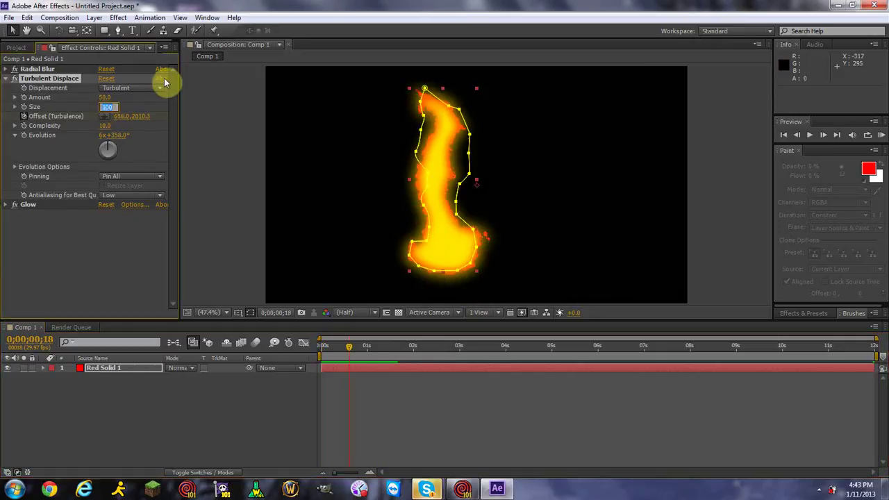
{"action": "type", "text": "200"}
{"action": "key", "text": "Return"}
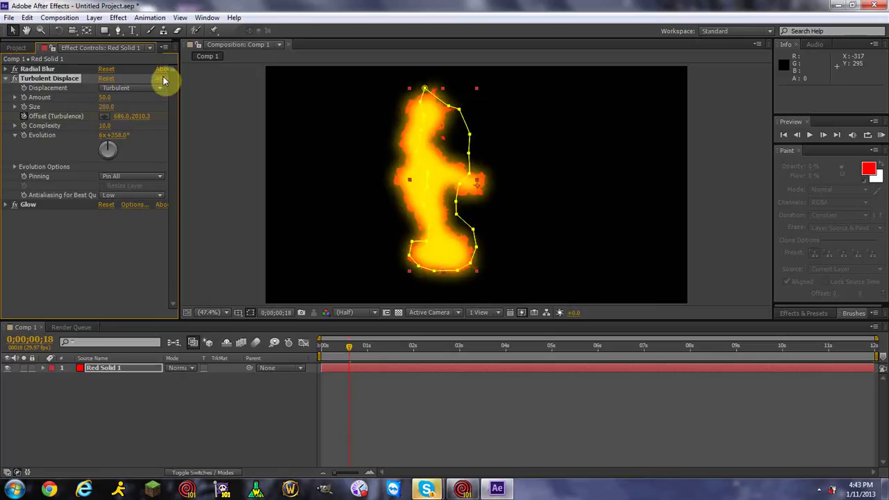
- Preview the flame from the start of the timeline with the new displacement size
{"action": "left_click_drag", "start_coordinate": [351, 354], "coordinate": [286, 350]}
{"action": "key", "text": "KP_0"}
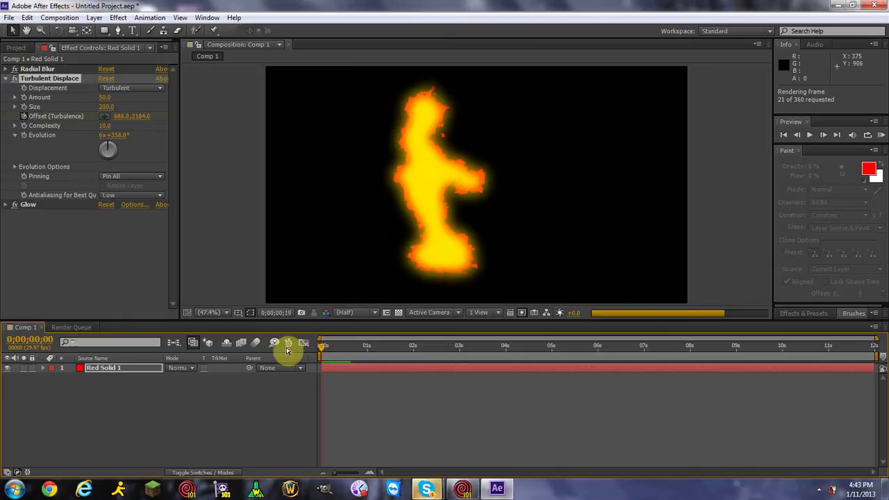
{"action": "key", "text": "space"}
{"action": "key", "text": "space"}
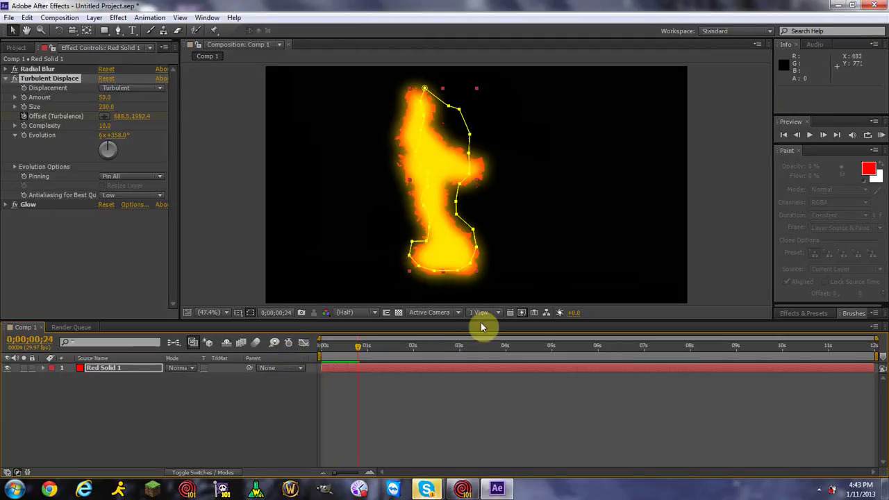
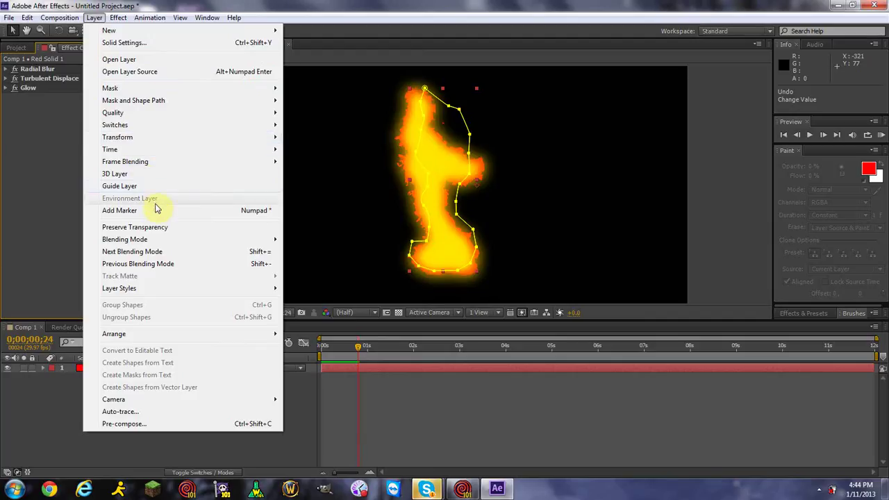
- Pre-compose the Red Solid 1 layer as Red Solid 1 Comp 1, leaving all attributes in Comp 1, and preview it
{"action": "mouse_move", "coordinate": [72, 18]}
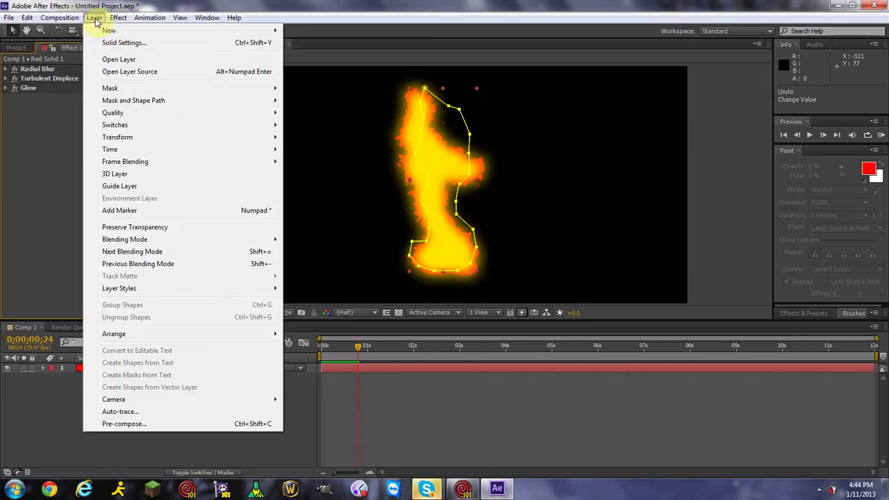
{"action": "left_click", "coordinate": [30, 399]}
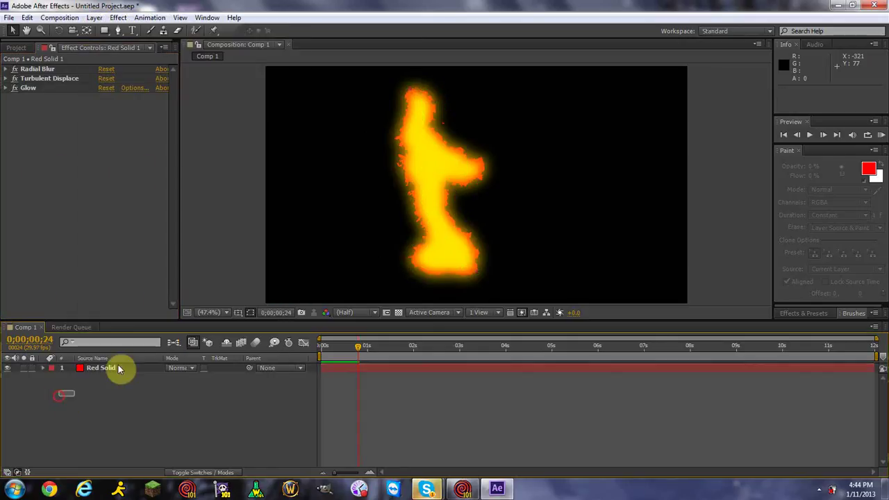
{"action": "left_click", "coordinate": [95, 18]}
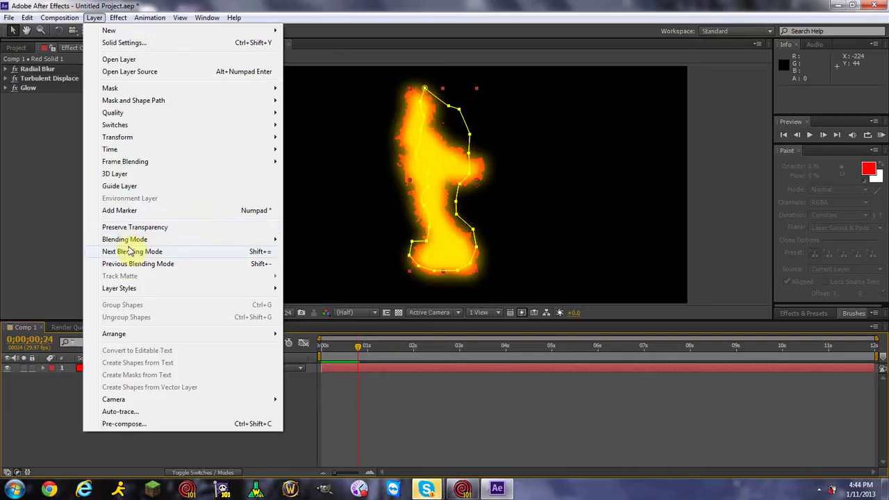
{"action": "left_click", "coordinate": [126, 428]}
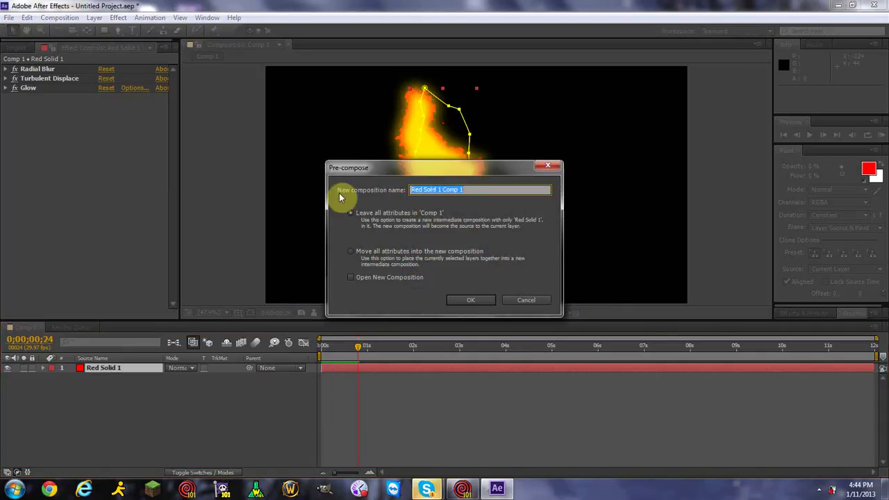
{"action": "left_click", "coordinate": [469, 301]}
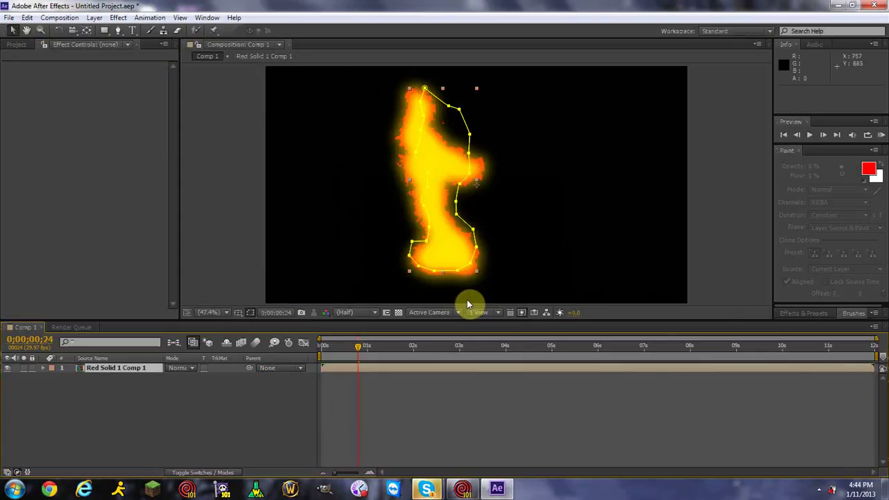
{"action": "left_click_drag", "start_coordinate": [357, 347], "coordinate": [325, 346]}
{"action": "key", "text": "space"}
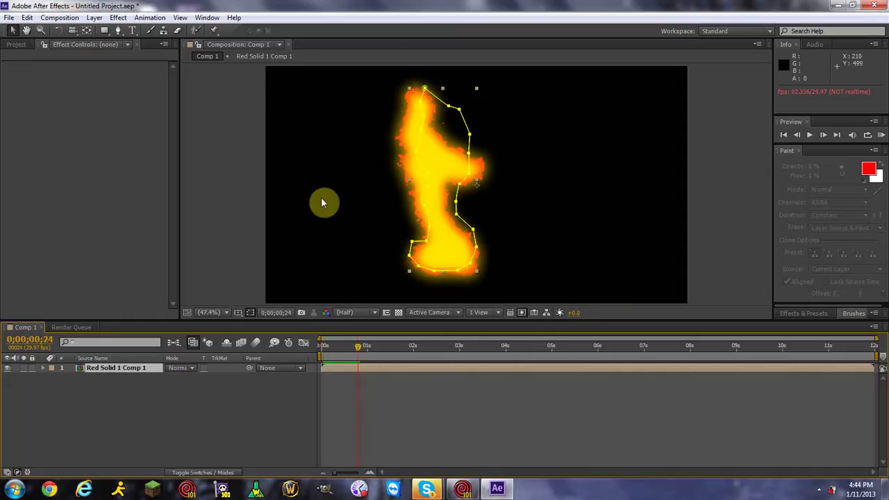
- Try to enlarge the pre-composed flame layer from its lower-right corner, and undo the scaling
{"action": "left_click", "coordinate": [234, 197]}
{"action": "left_click", "coordinate": [427, 198]}
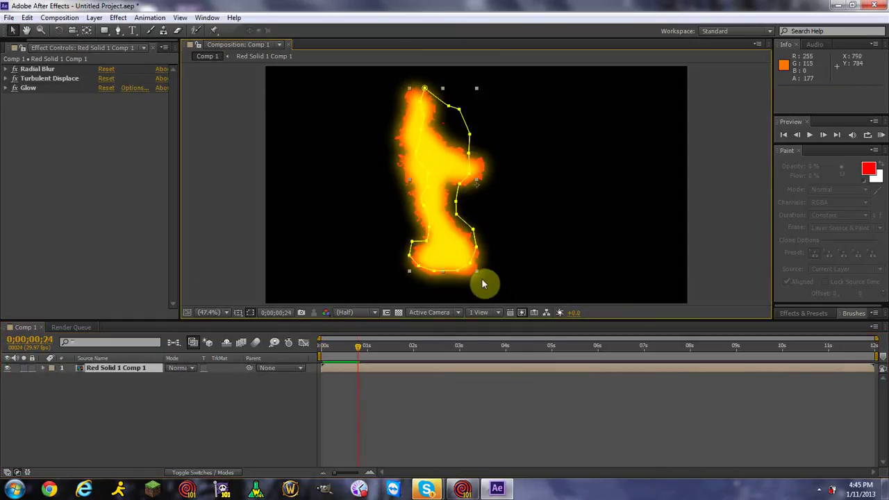
{"action": "mouse_move", "coordinate": [476, 275]}
{"action": "left_mouse_down"}
{"action": "mouse_move", "coordinate": [456, 248]}
{"action": "mouse_move", "coordinate": [477, 284]}
{"action": "mouse_move", "coordinate": [474, 204]}
{"action": "mouse_move", "coordinate": [458, 242]}
{"action": "mouse_move", "coordinate": [397, 248]}
{"action": "mouse_move", "coordinate": [562, 268]}
{"action": "mouse_move", "coordinate": [568, 311]}
{"action": "left_mouse_up"}
{"action": "key", "text": "ctrl+z"}
{"action": "key", "text": "ctrl+z"}
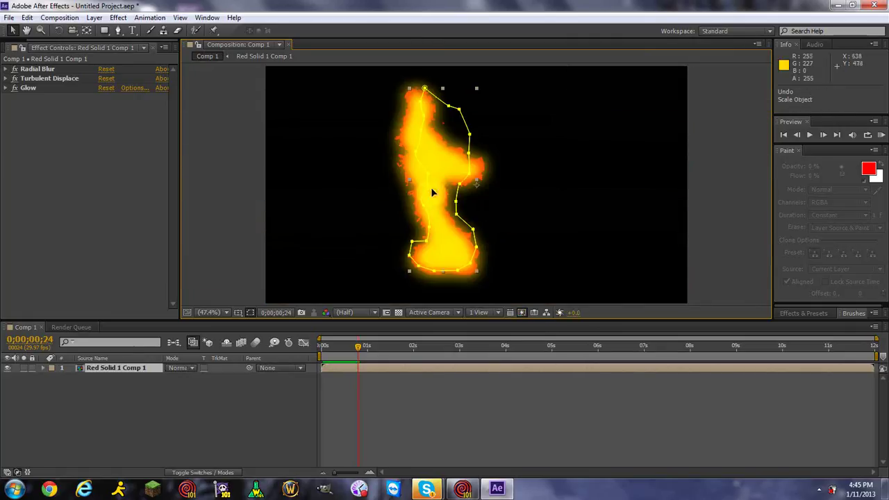
- Move the pre-composed flame layer slightly up and to the left within the composition
{"action": "left_click_drag", "start_coordinate": [429, 186], "coordinate": [415, 167]}
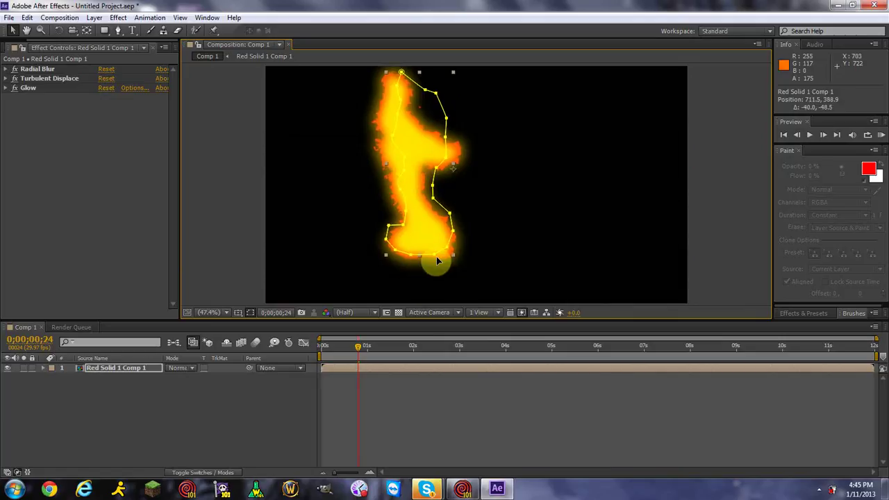
- Try a smaller scale for the pre-composed flame with a preview from the start, and undo the scaling
{"action": "left_click_drag", "start_coordinate": [419, 257], "coordinate": [400, 219]}
{"action": "key", "text": "ctrl+z"}
{"action": "left_click_drag", "start_coordinate": [358, 345], "coordinate": [297, 350]}
{"action": "key", "text": "KP_0"}
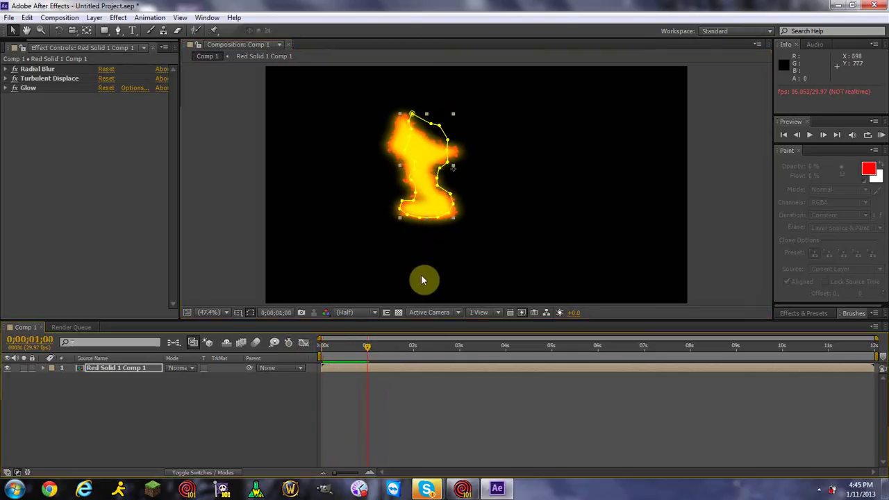
{"action": "key", "text": "ctrl+z"}
{"action": "key", "text": "ctrl+z"}
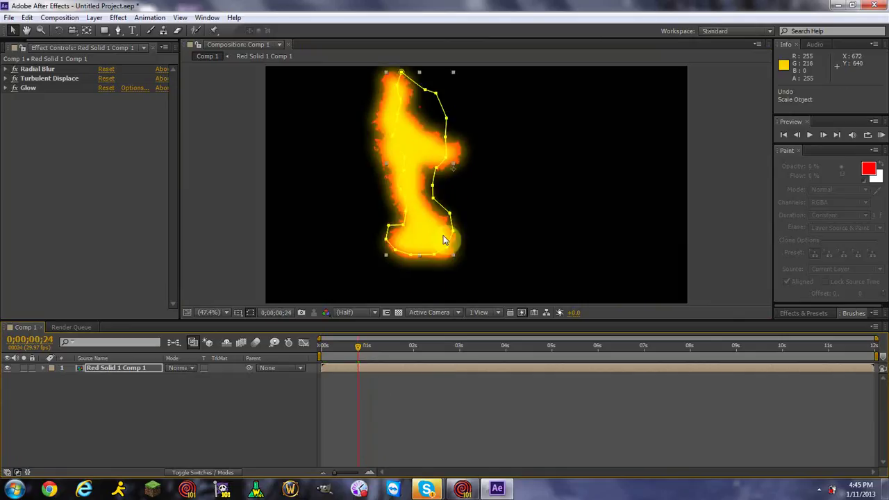